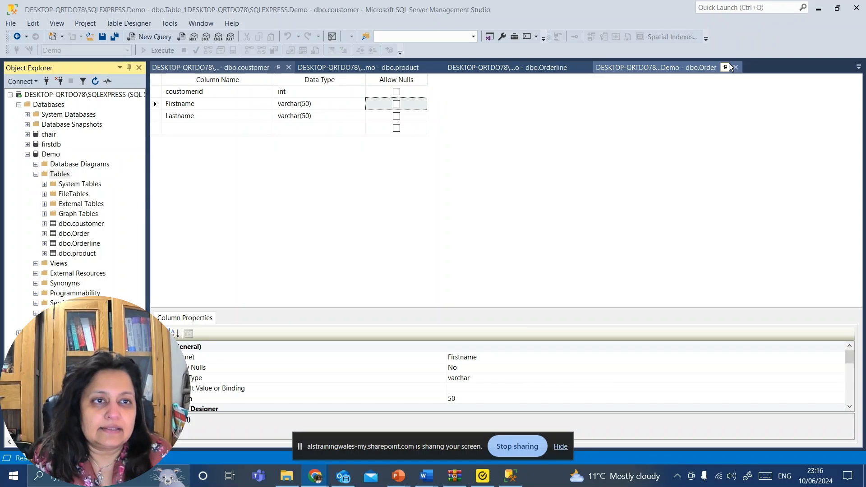
# Close the dbo.Order table design and the SQLQuery1.sql query, discarding the query's unsaved changes.
pyautogui.click(737, 67)
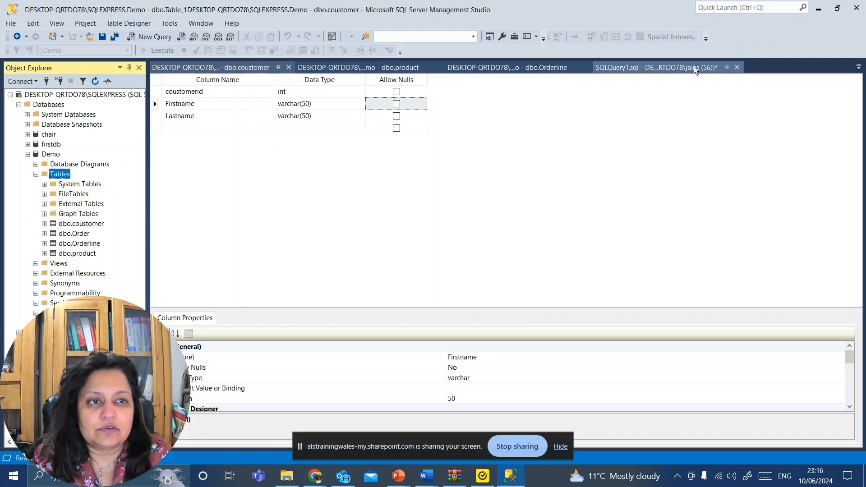
pyautogui.click(737, 67)
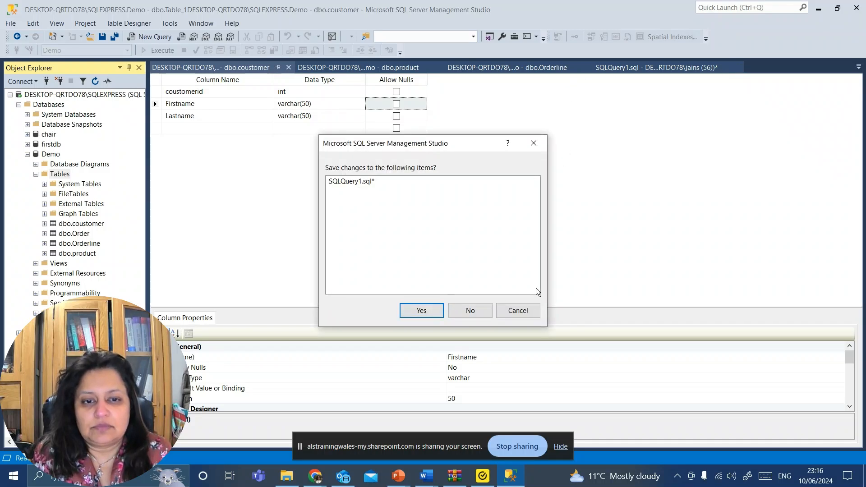
pyautogui.click(485, 314)
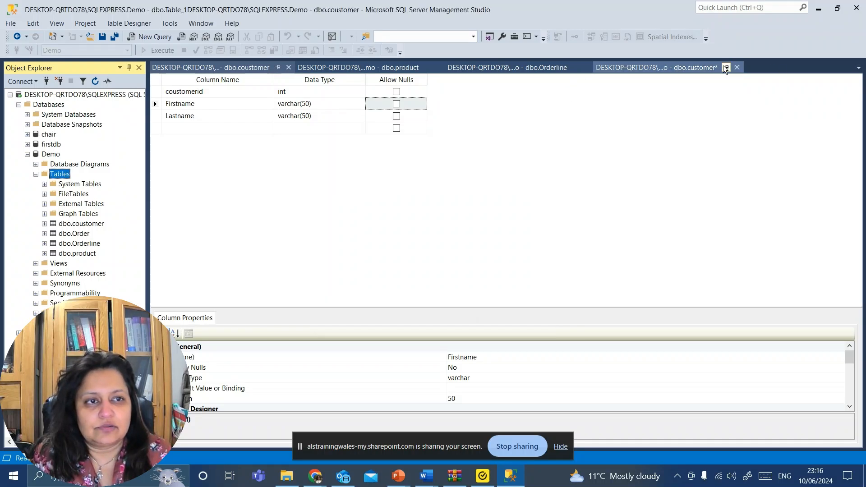
# Close the dbo.customer table design, trying to save its changes and a text file of them before cancelling the save.
pyautogui.click(737, 67)
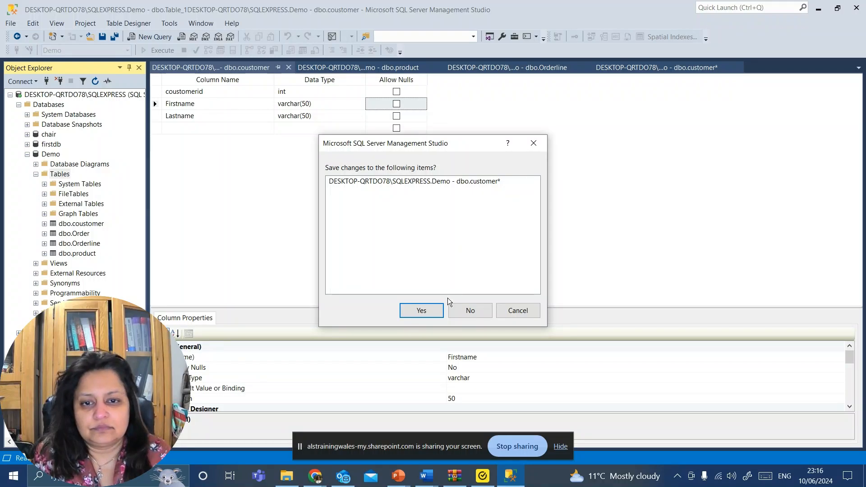
pyautogui.click(422, 310)
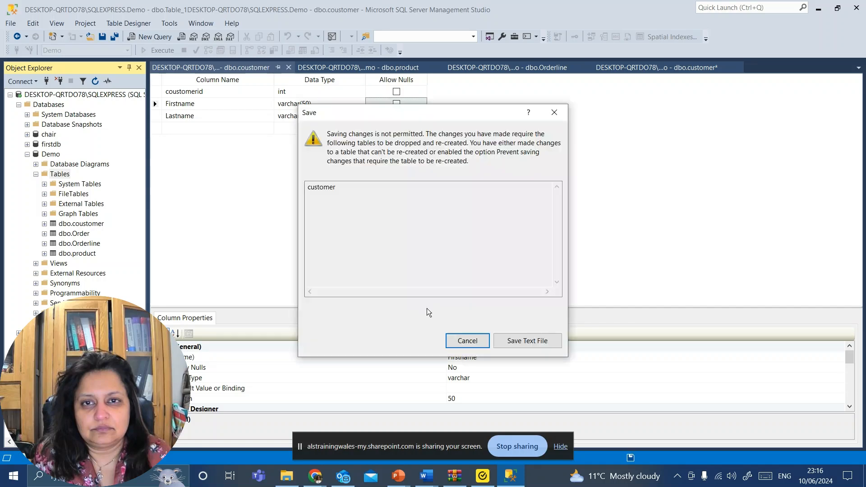
pyautogui.click(531, 339)
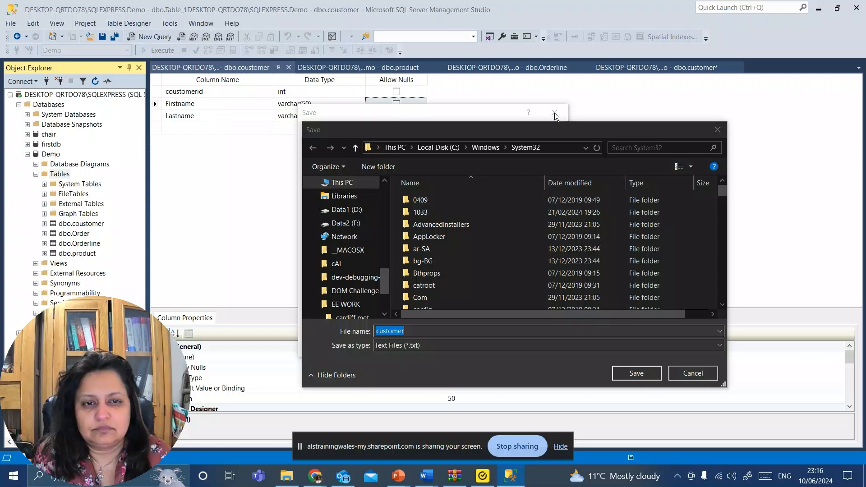
pyautogui.click(636, 374)
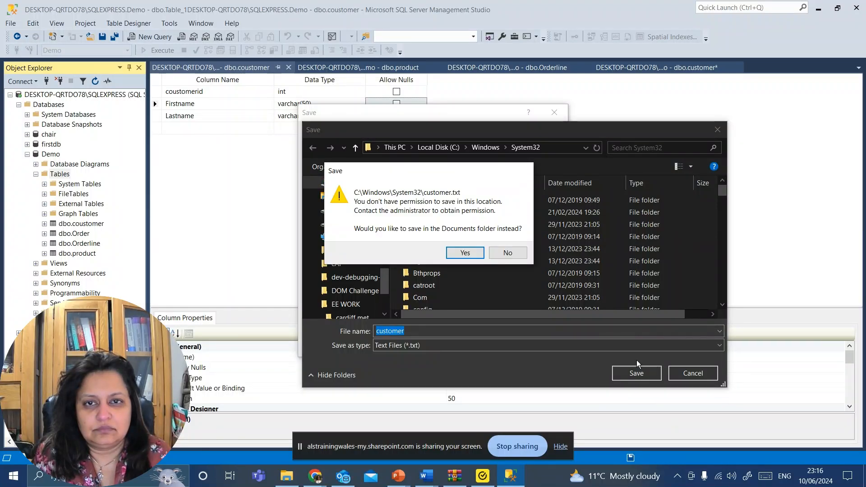
pyautogui.click(468, 252)
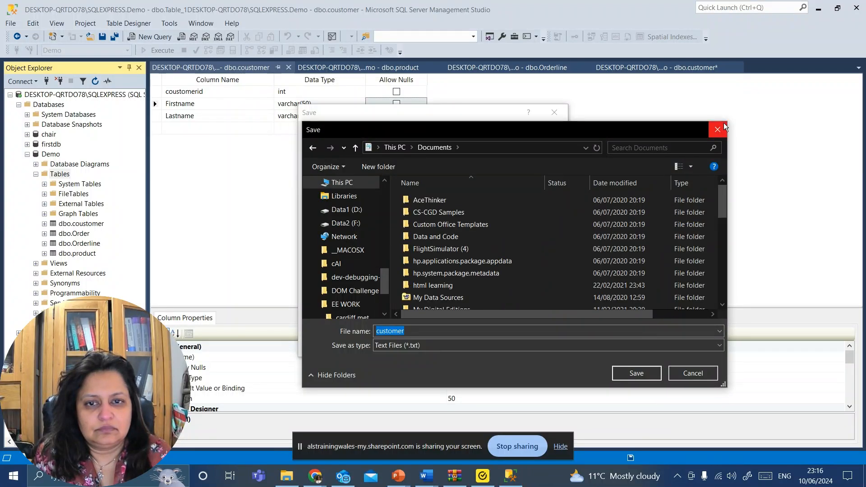
pyautogui.click(723, 122)
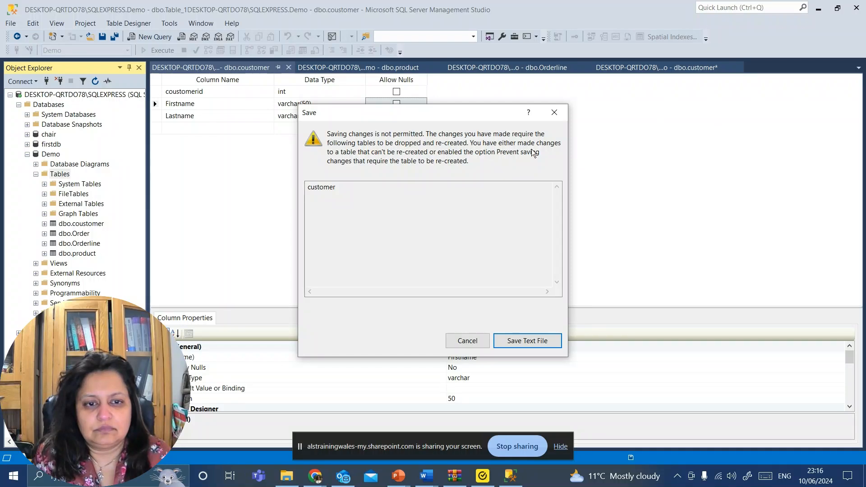
pyautogui.click(468, 341)
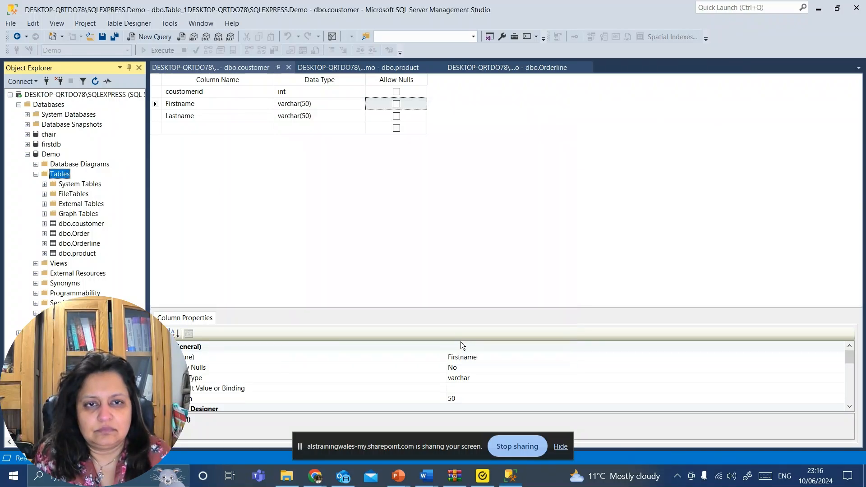
# Close the dbo.Orderline, dbo.product and dbo.coustomer table designs.
pyautogui.click(586, 68)
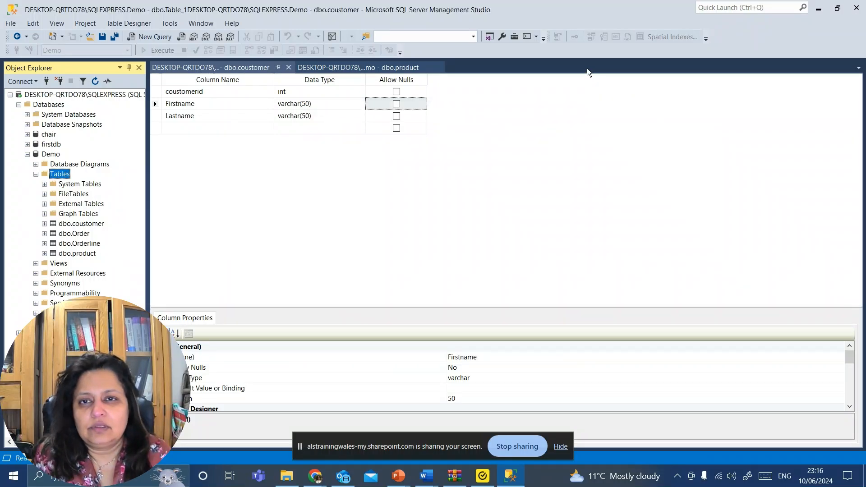
pyautogui.click(438, 67)
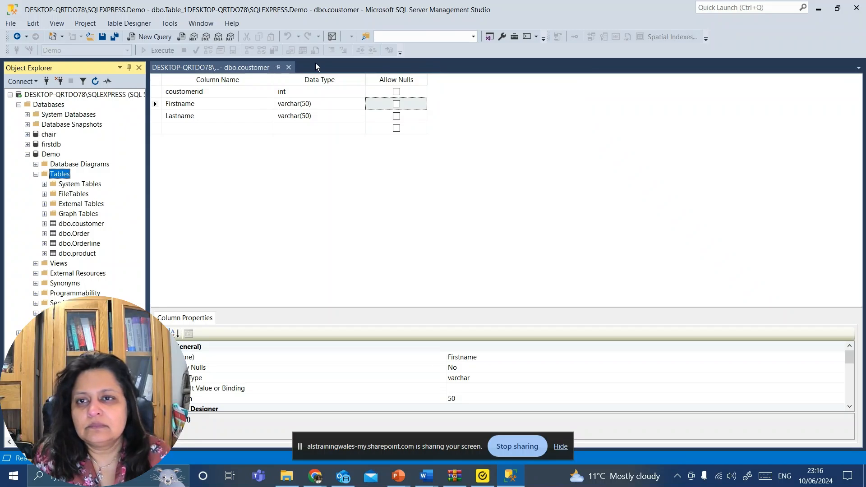
pyautogui.click(289, 67)
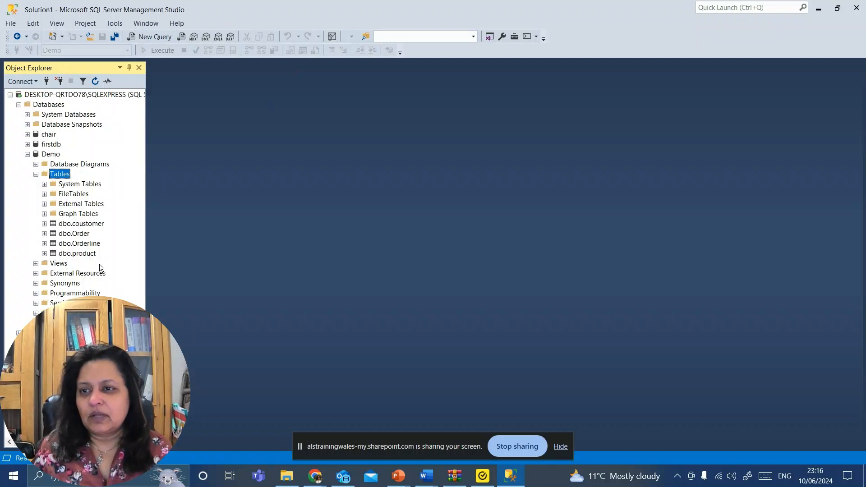
# Expand the dbo.coustomer table in the Demo database and check its Keys folder.
pyautogui.click(90, 224)
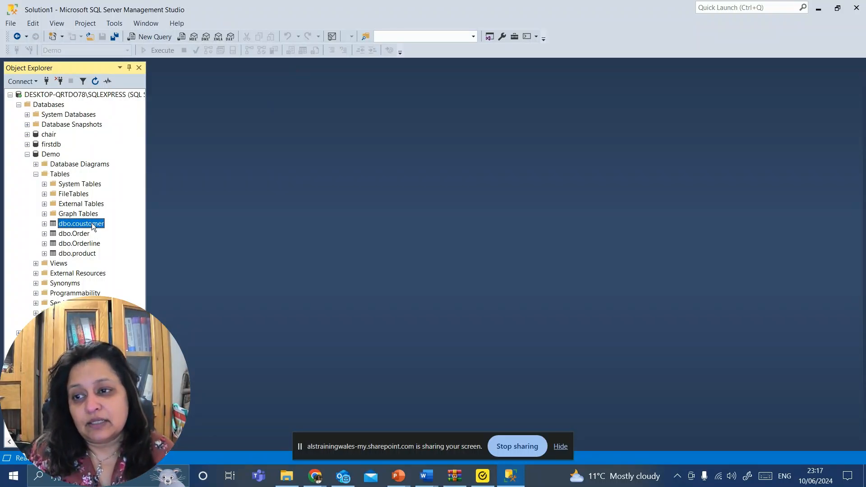
pyautogui.click(45, 224)
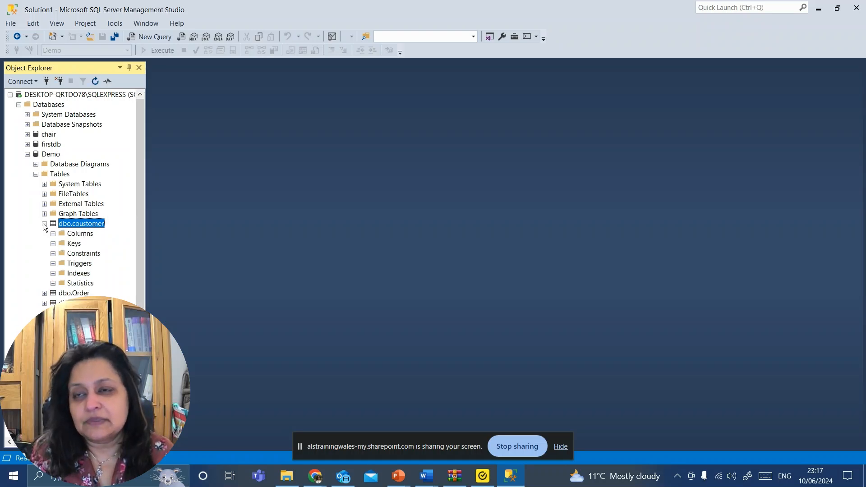
pyautogui.click(52, 243)
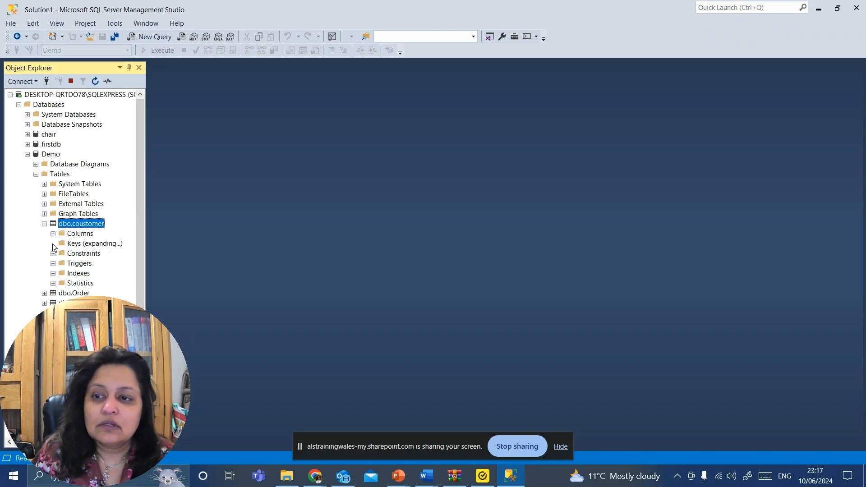
# Open the design of the dbo.coustomer table and set coustomerid as its primary key.
pyautogui.rightClick(79, 225)
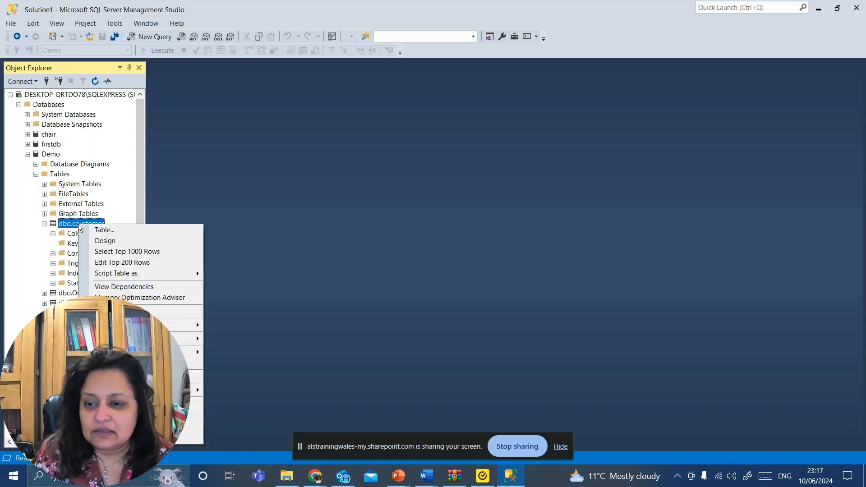
pyautogui.click(106, 241)
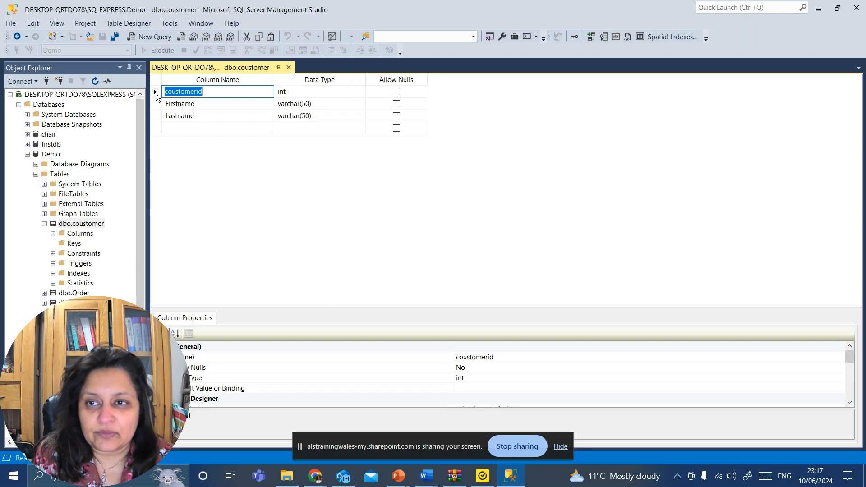
pyautogui.rightClick(156, 93)
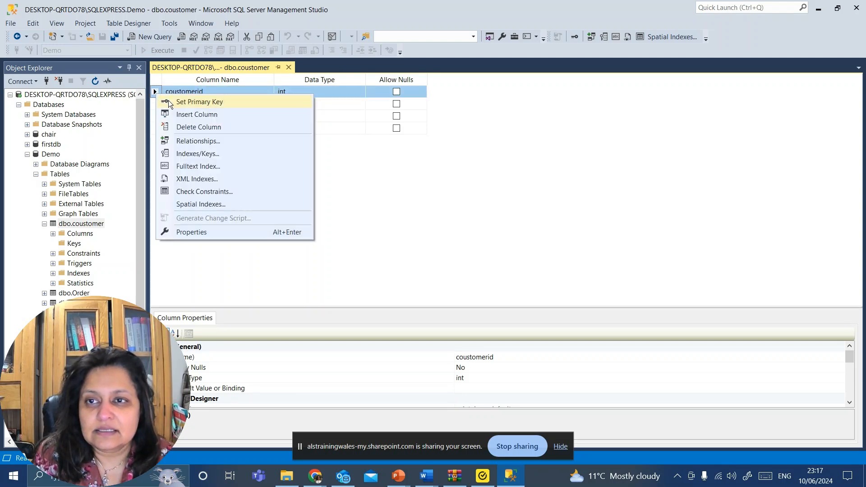
pyautogui.click(198, 102)
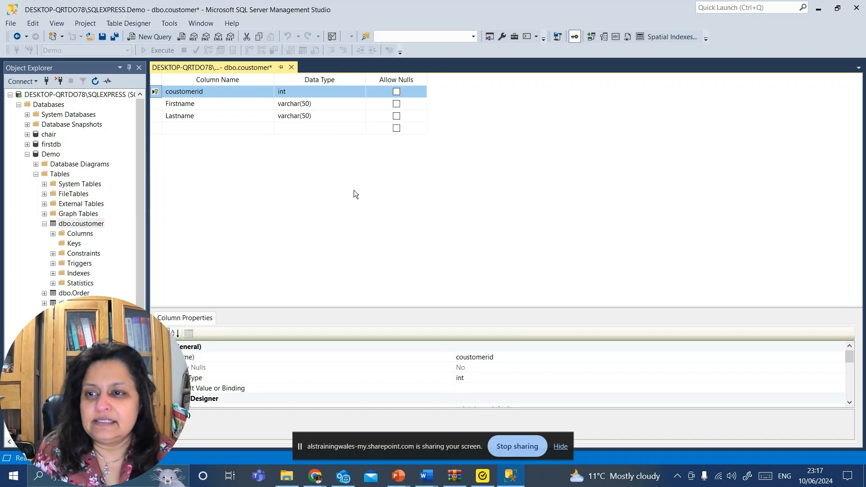
# Refresh dbo.coustomer to check its Keys folder, and close the table design with its changes saved.
pyautogui.click(95, 82)
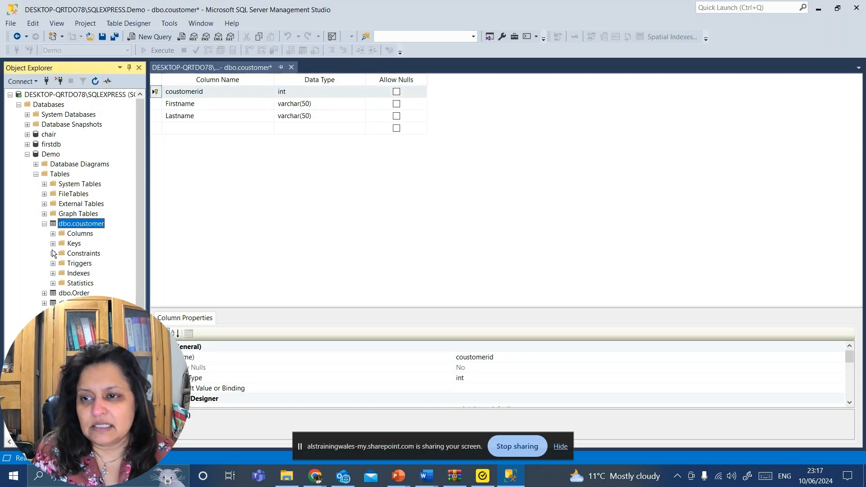
pyautogui.click(54, 243)
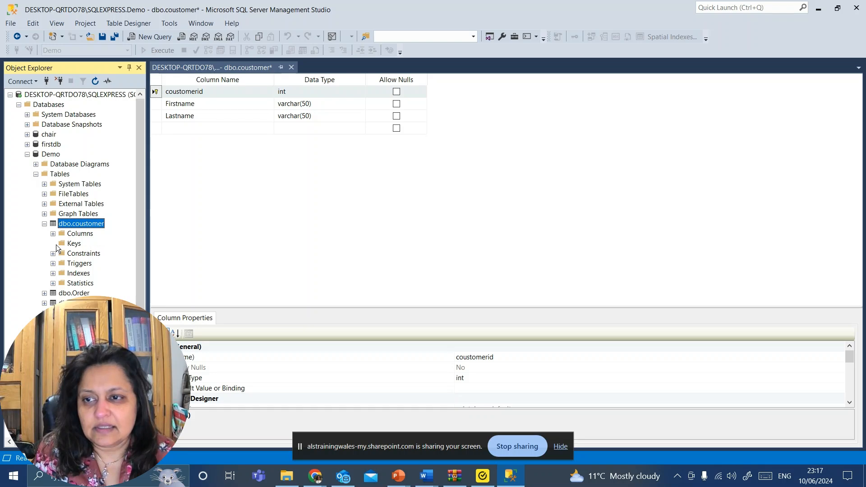
pyautogui.click(291, 67)
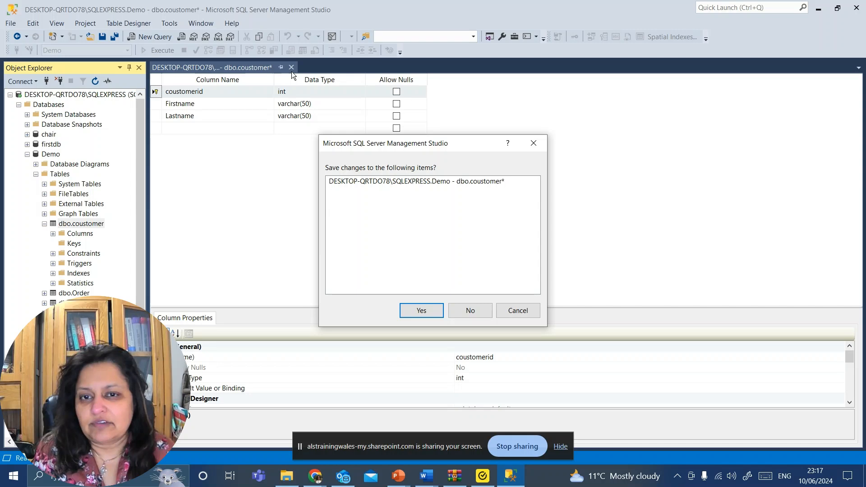
pyautogui.click(423, 311)
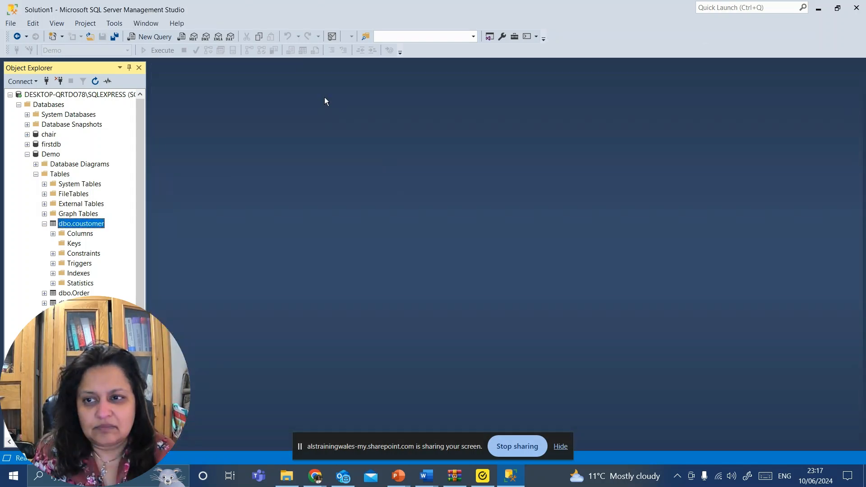
# Check the columns of dbo.coustomer, refresh the table and expand its Keys folder to examine the primary key.
pyautogui.click(52, 234)
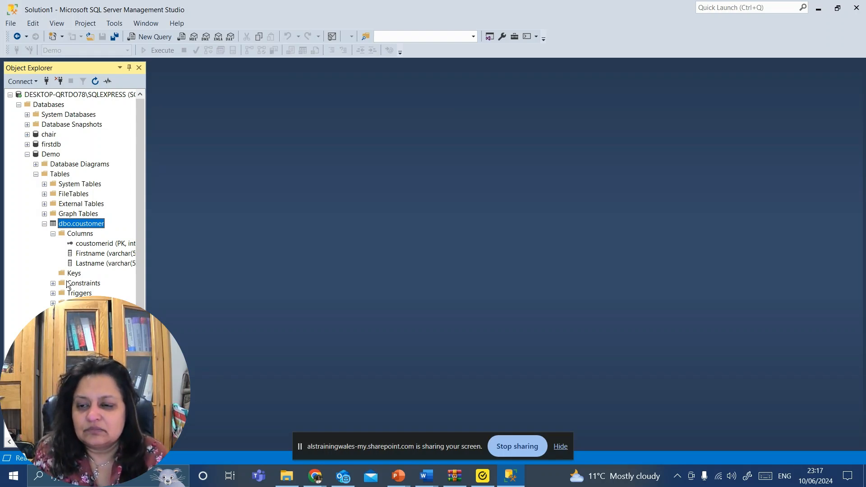
pyautogui.click(95, 82)
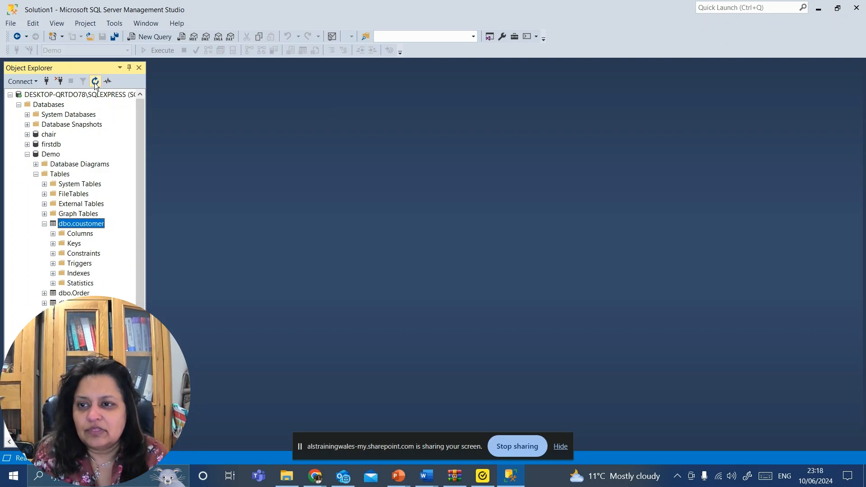
pyautogui.rightClick(74, 235)
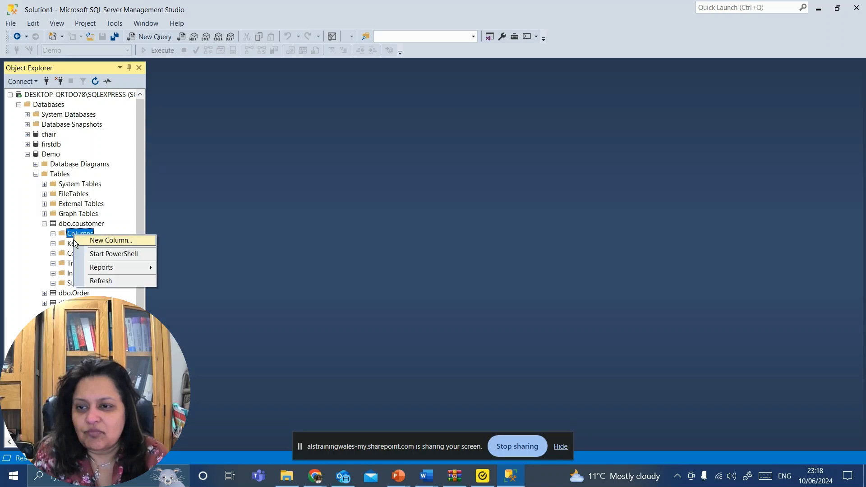
pyautogui.click(70, 245)
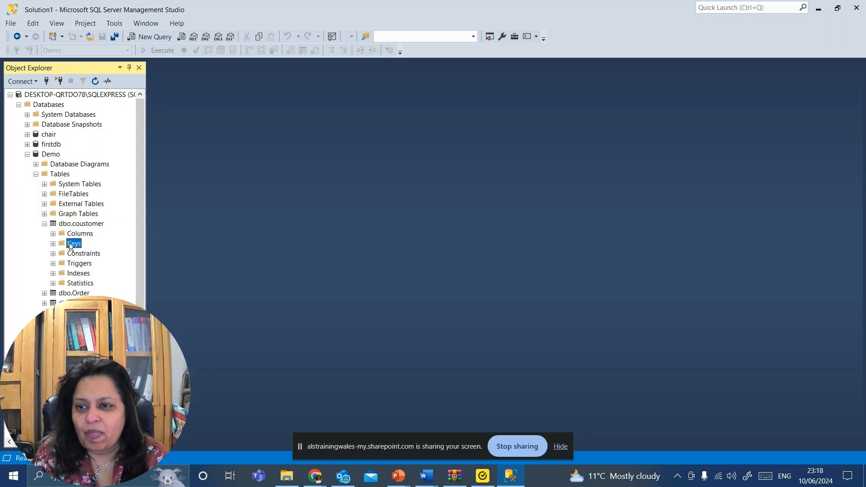
pyautogui.rightClick(70, 245)
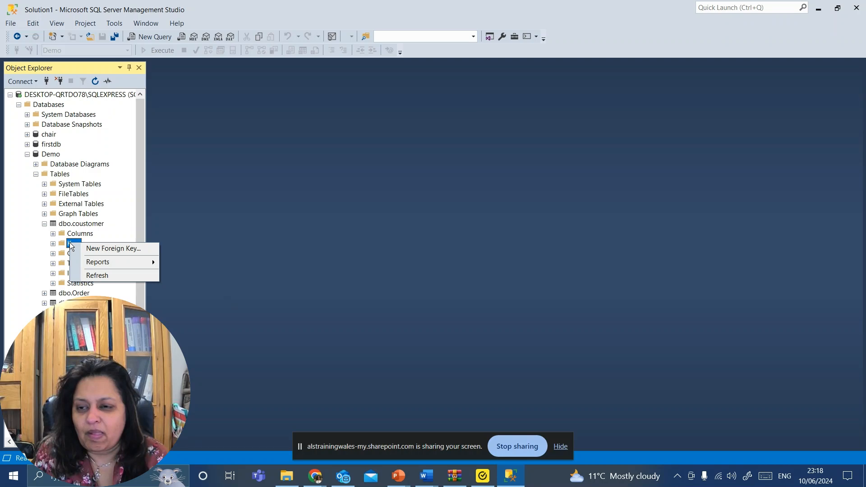
pyautogui.click(54, 244)
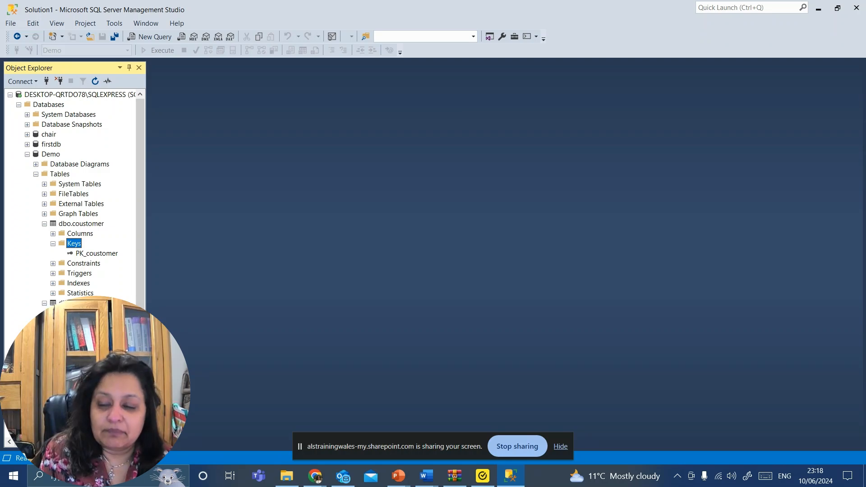
# Open the design of the dbo.Order table and locate the dbo.Orderline table in the Demo database's object tree.
pyautogui.rightClick(65, 302)
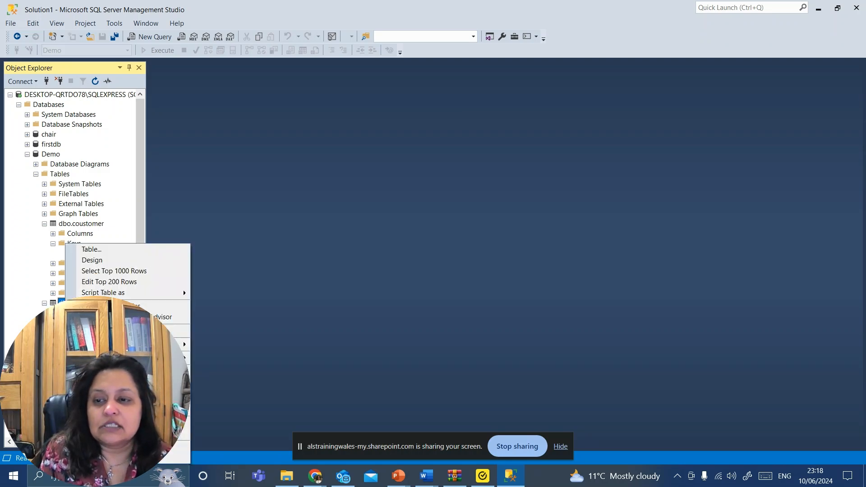
pyautogui.click(92, 261)
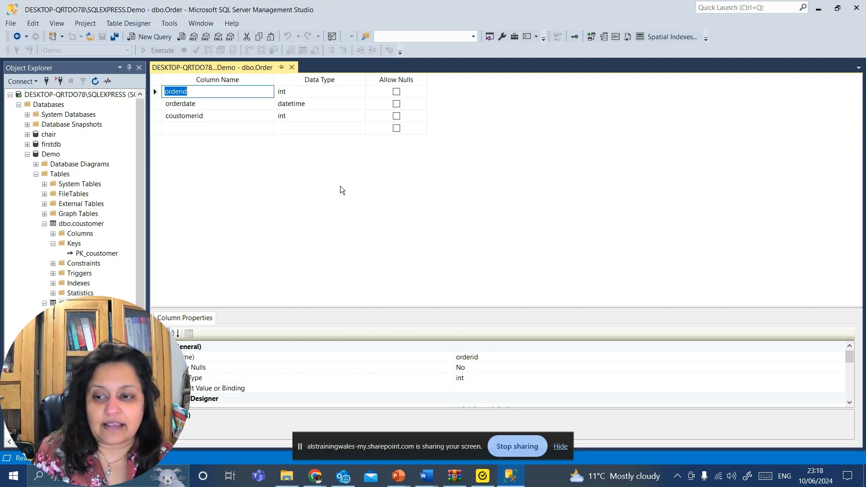
pyautogui.click(75, 303)
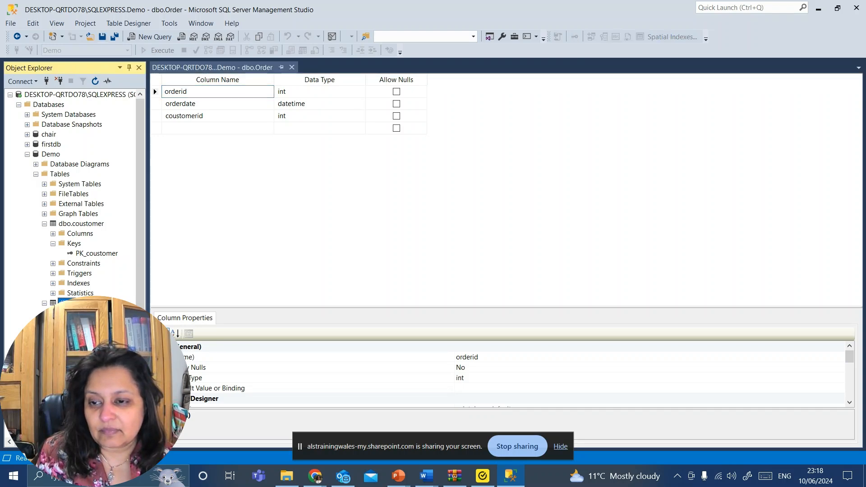
pyautogui.click(74, 323)
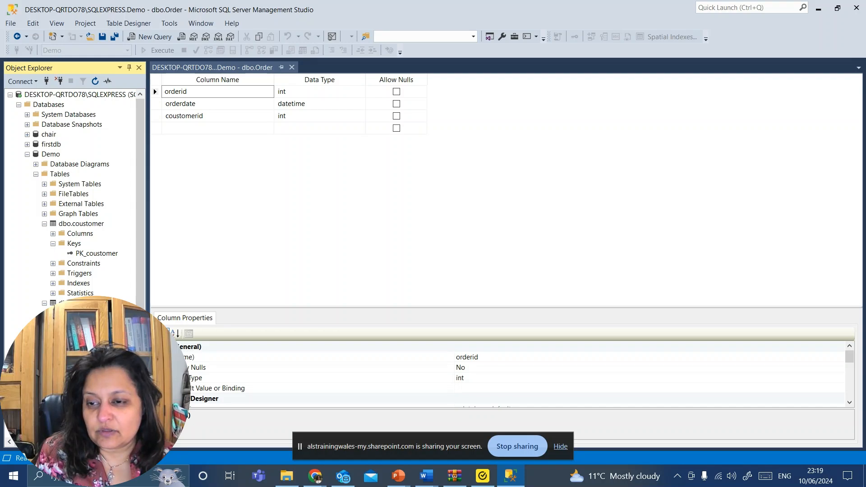
pyautogui.scroll(-3, 72, 225)
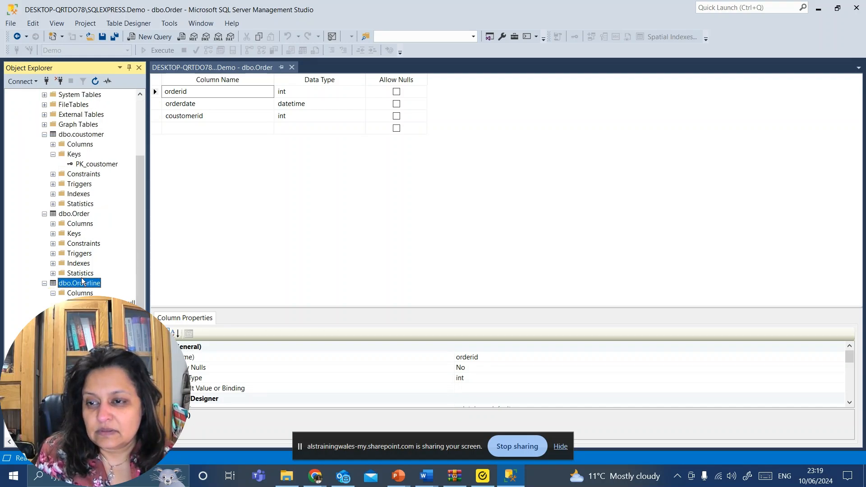
# Open the design of the dbo.Orderline table and set orderid and productid together as its composite primary key.
pyautogui.rightClick(82, 289)
pyautogui.click(119, 258)
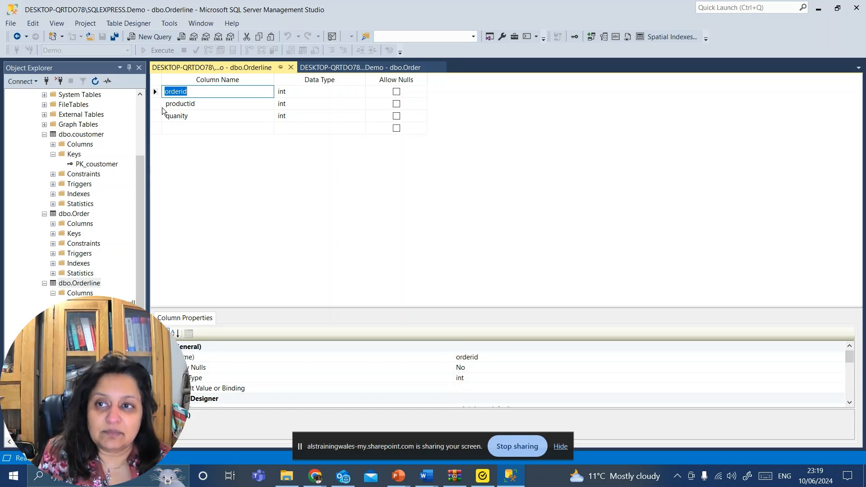
pyautogui.press('Escape')
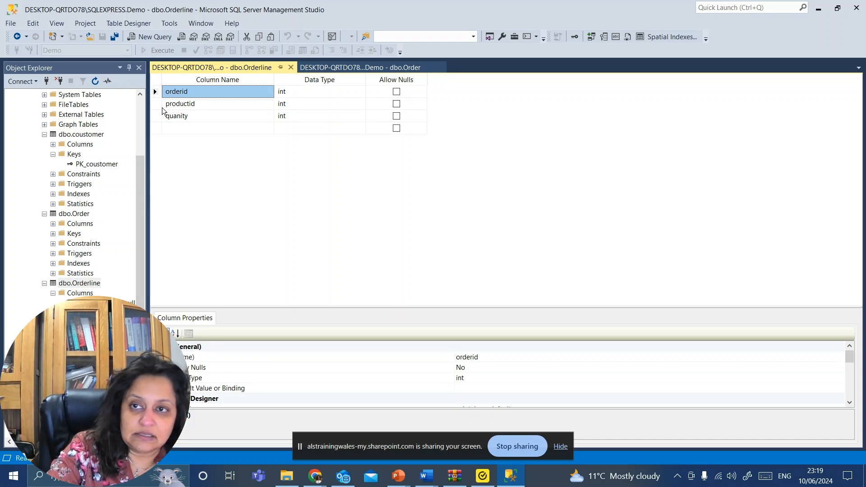
pyautogui.click(158, 104)
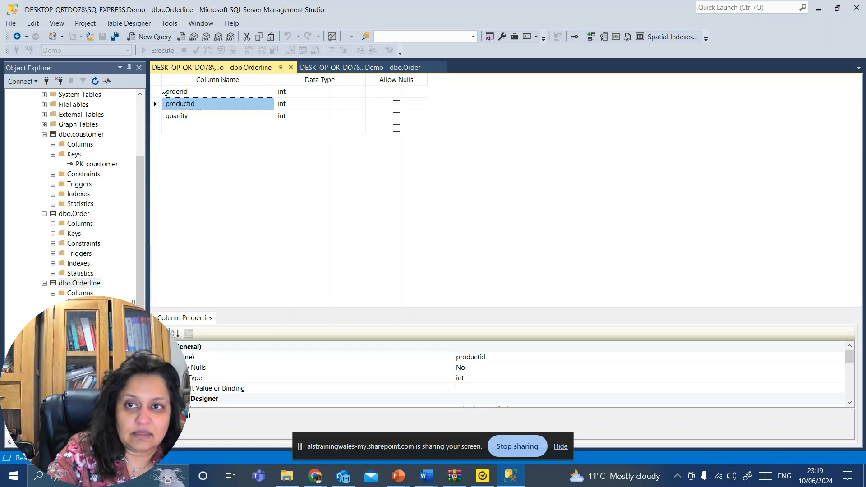
pyautogui.click(156, 92)
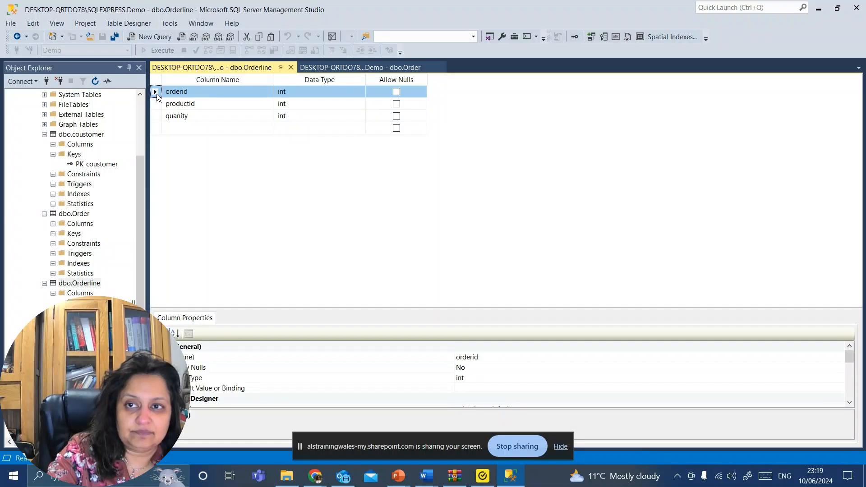
pyautogui.click(158, 104)
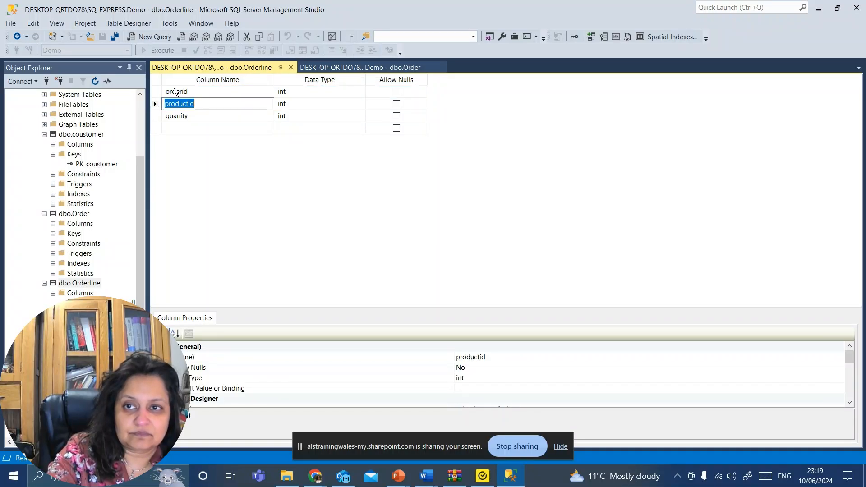
pyautogui.click(175, 92)
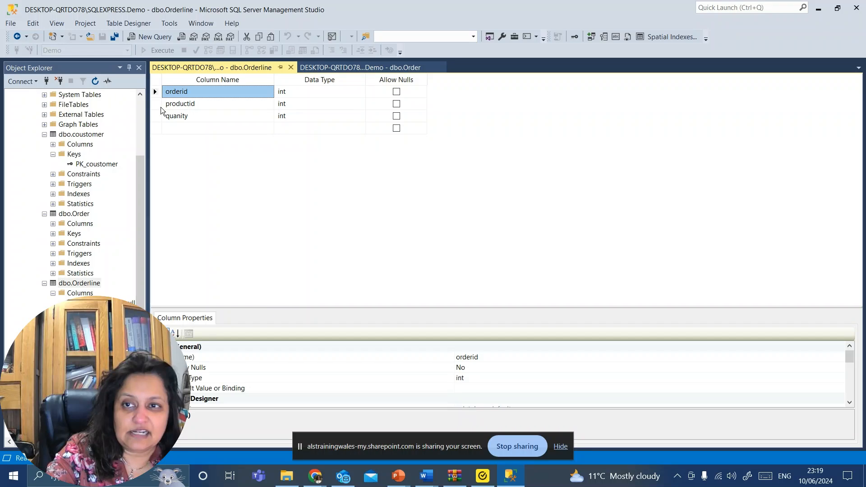
pyautogui.click(155, 104)
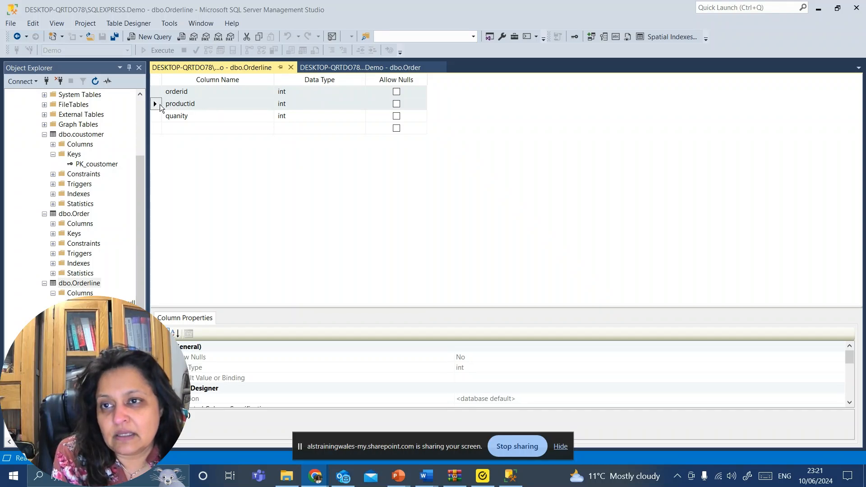
pyautogui.rightClick(156, 108)
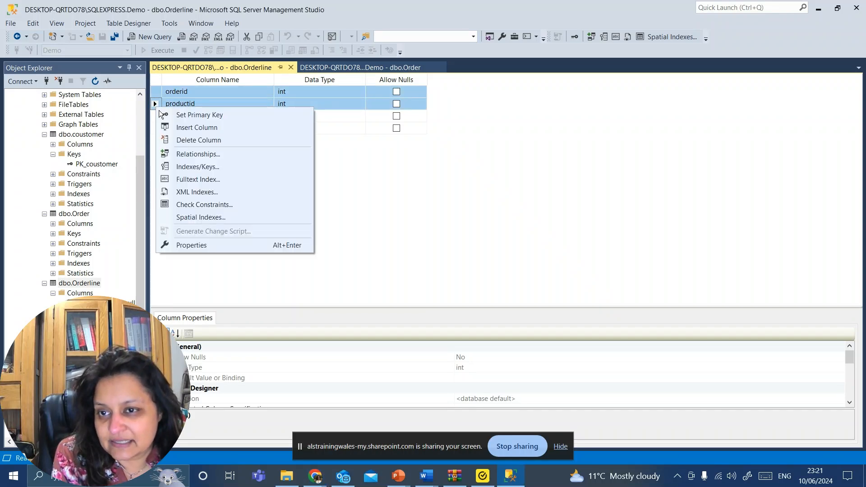
pyautogui.click(177, 117)
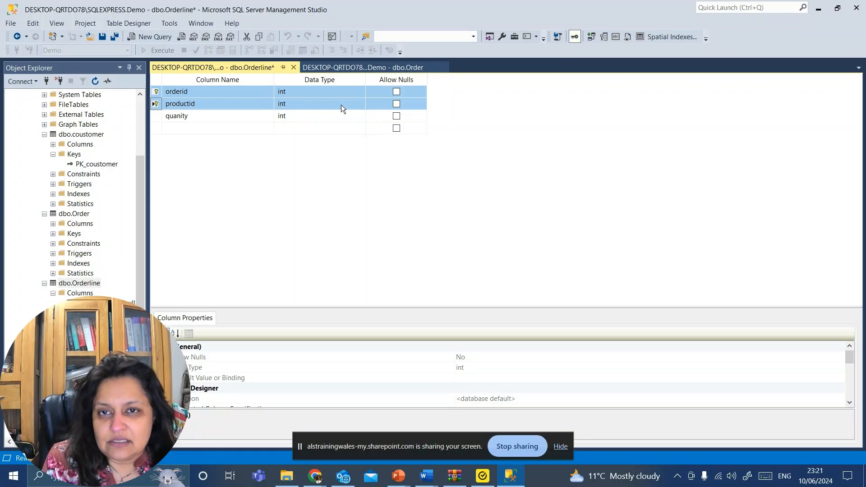
# Save the dbo.Orderline design, close it and the dbo.Order design, and refresh the object tree.
pyautogui.click(102, 39)
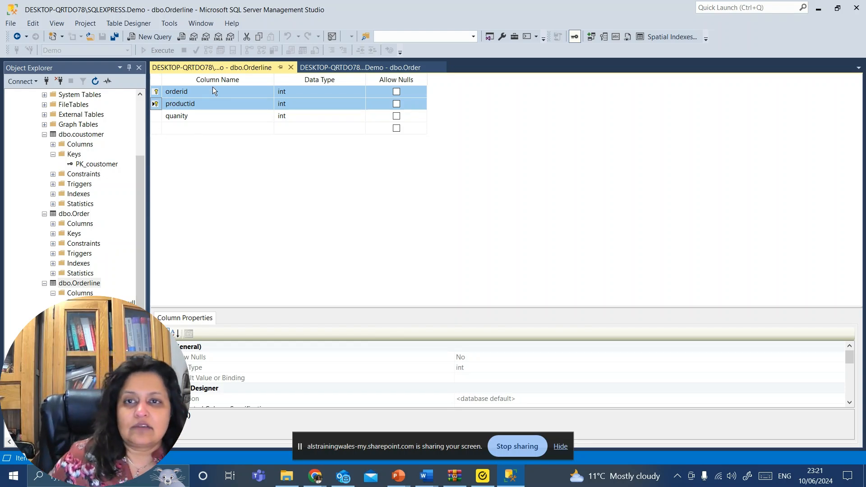
pyautogui.click(294, 68)
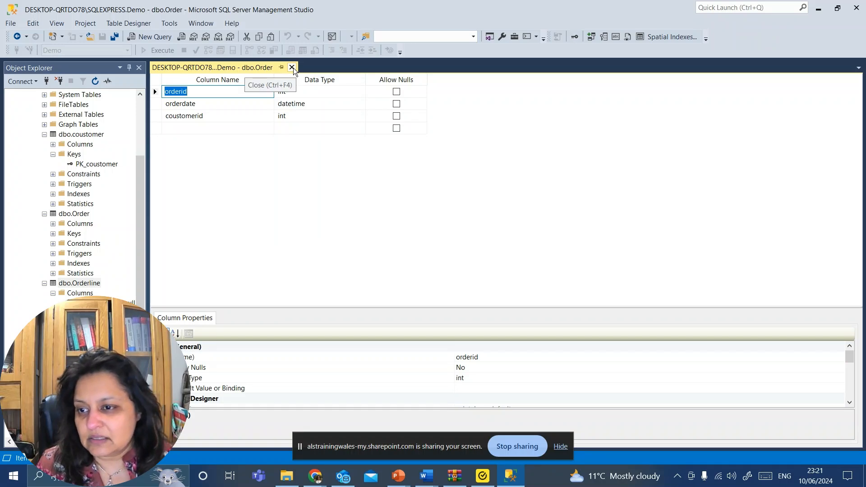
pyautogui.click(292, 68)
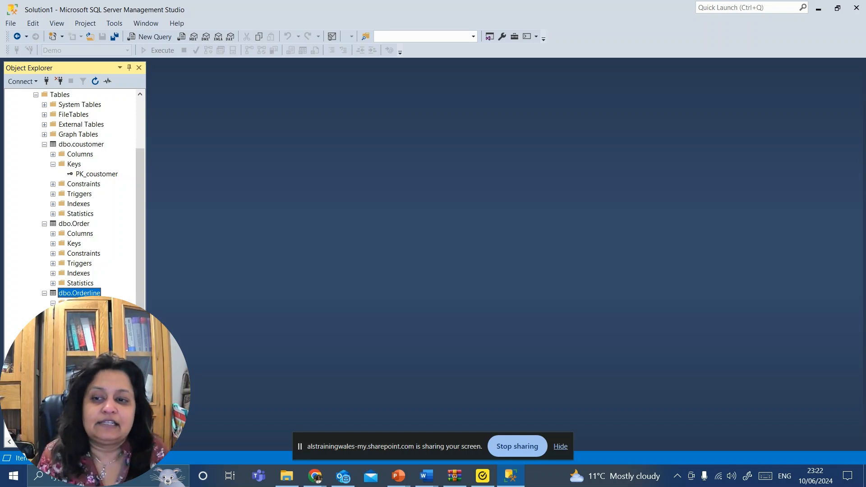
pyautogui.click(95, 85)
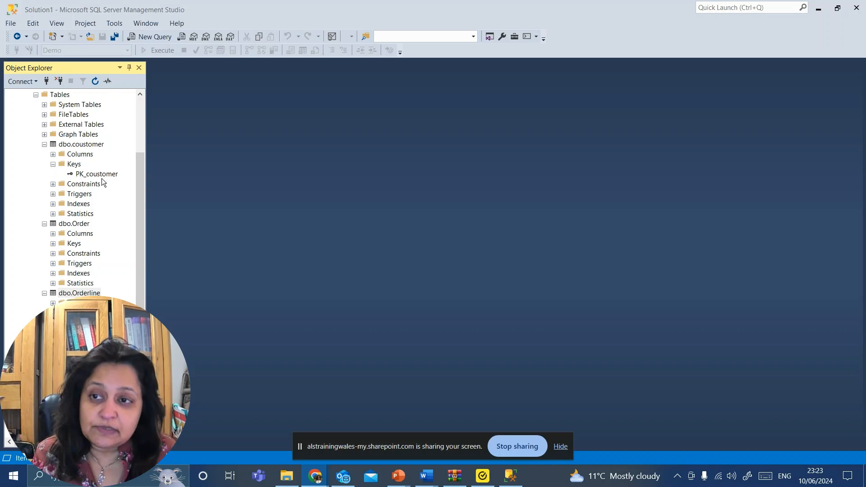
# Open the design of the dbo.Order table and set orderid as its primary key.
pyautogui.rightClick(77, 225)
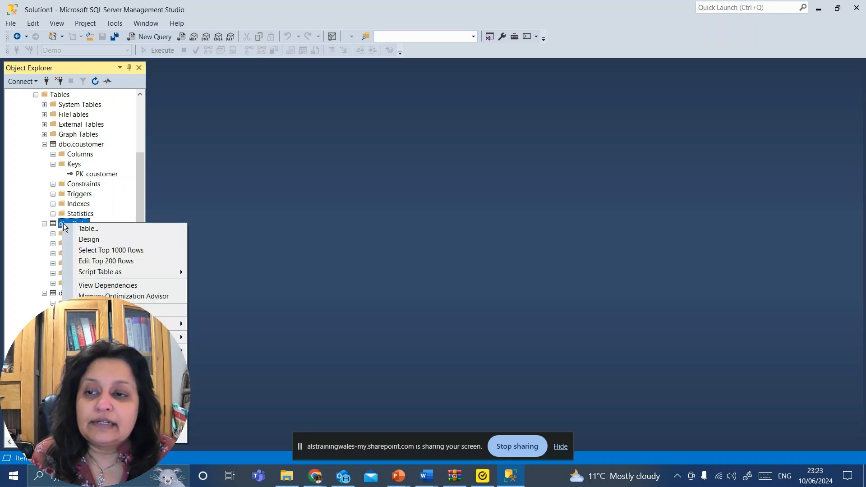
pyautogui.click(184, 239)
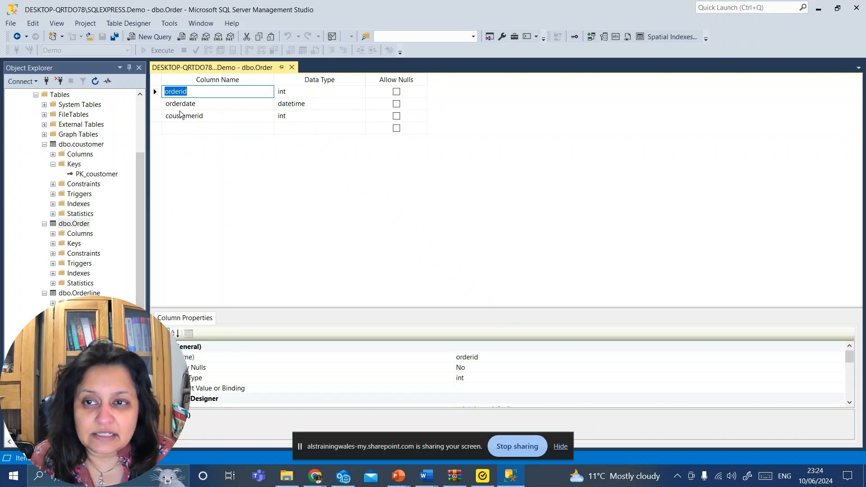
pyautogui.rightClick(154, 93)
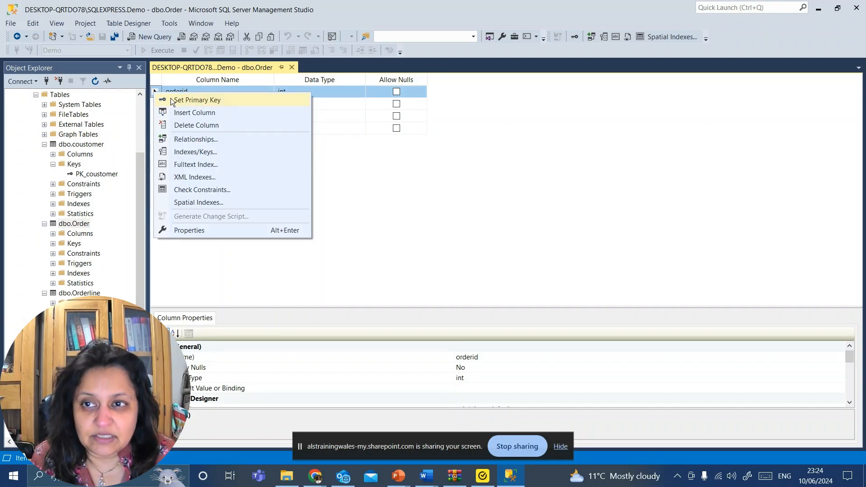
pyautogui.click(189, 100)
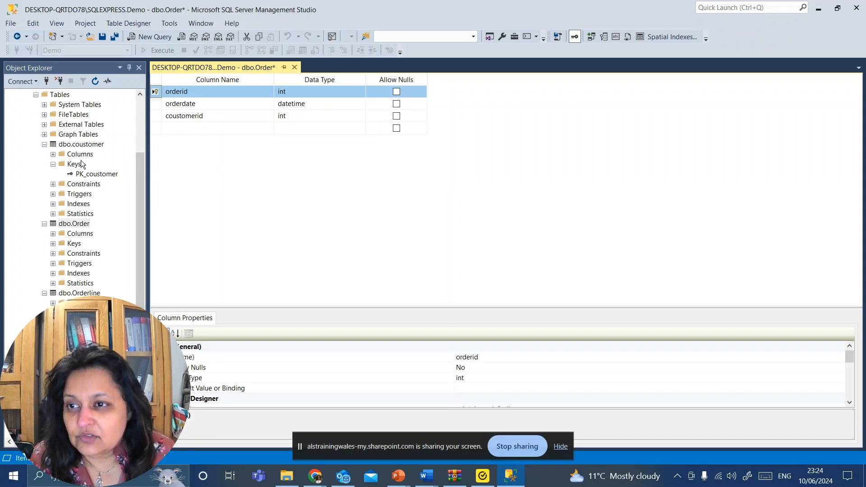
# Open the design of dbo.coustomer and compare its columns with those of dbo.Order to find the shared column.
pyautogui.rightClick(88, 149)
pyautogui.click(96, 162)
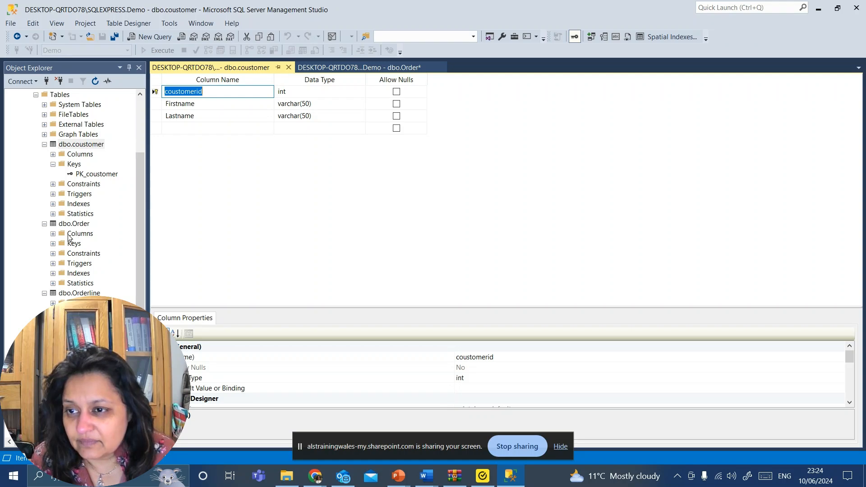
pyautogui.click(342, 67)
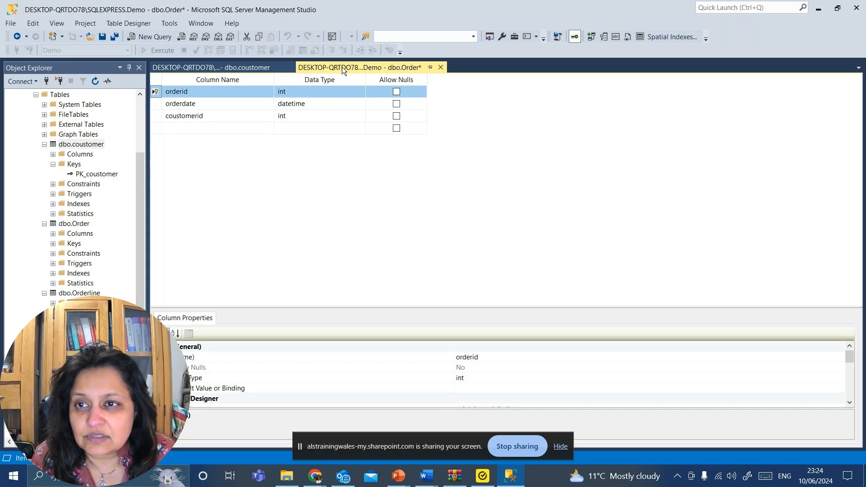
pyautogui.click(215, 65)
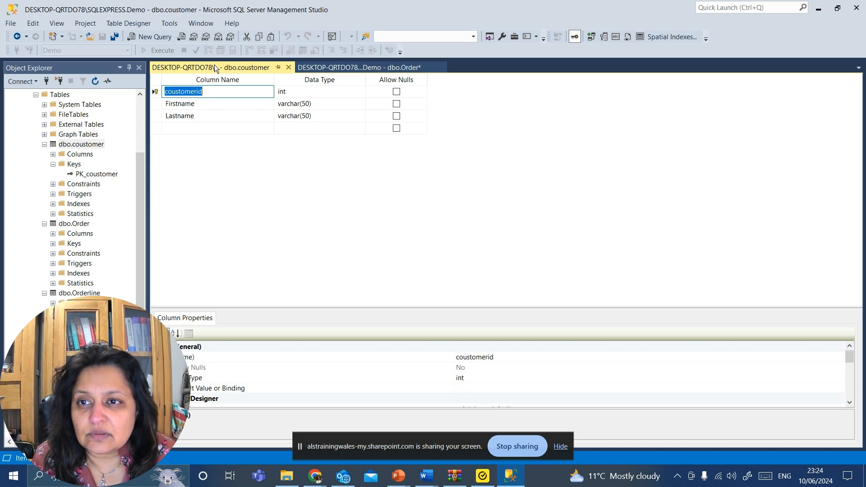
pyautogui.click(368, 67)
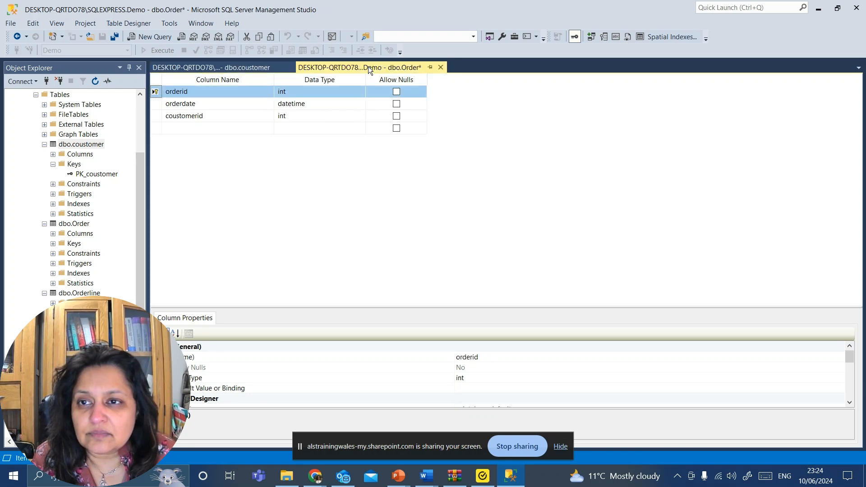
pyautogui.click(241, 66)
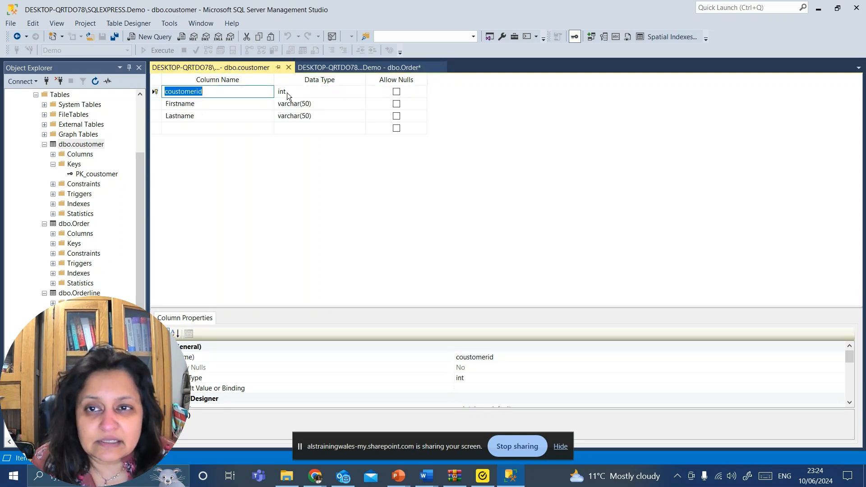
pyautogui.click(351, 69)
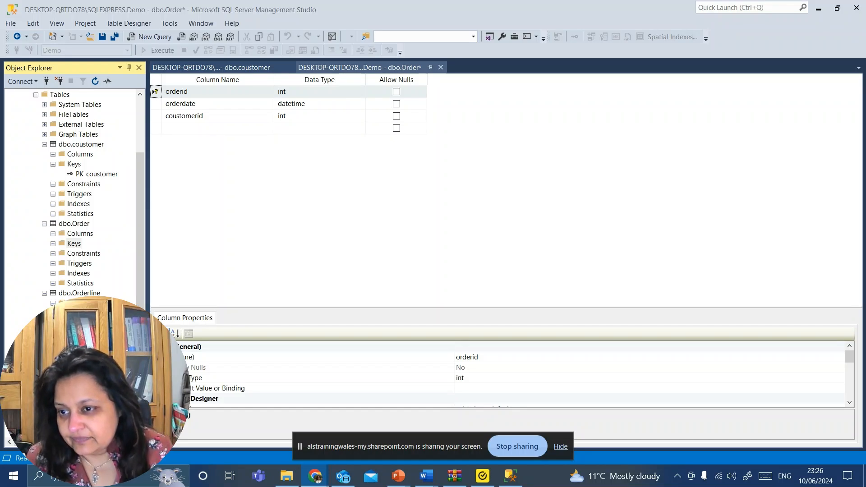
# Add a new foreign key to the dbo.Order table and open its tables and columns specification.
pyautogui.rightClick(75, 245)
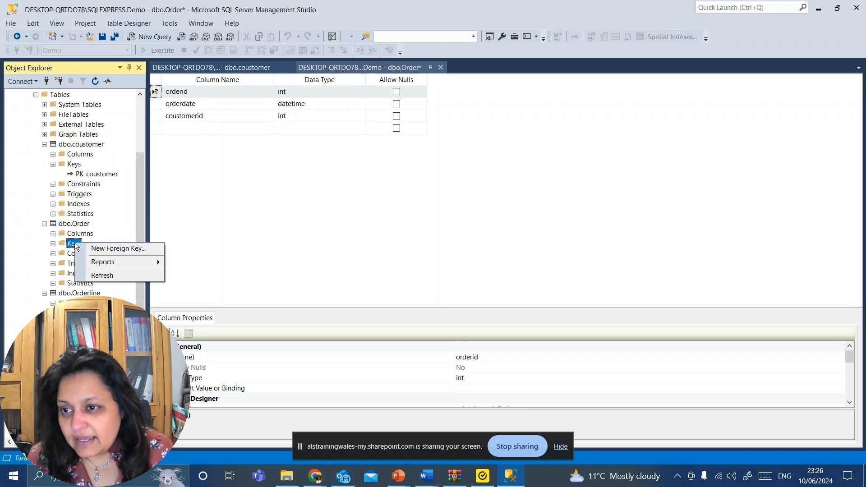
pyautogui.click(103, 251)
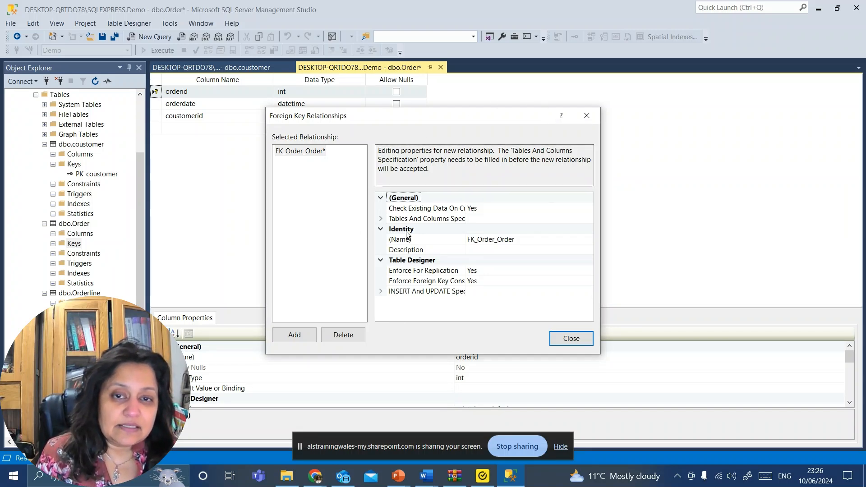
pyautogui.click(419, 221)
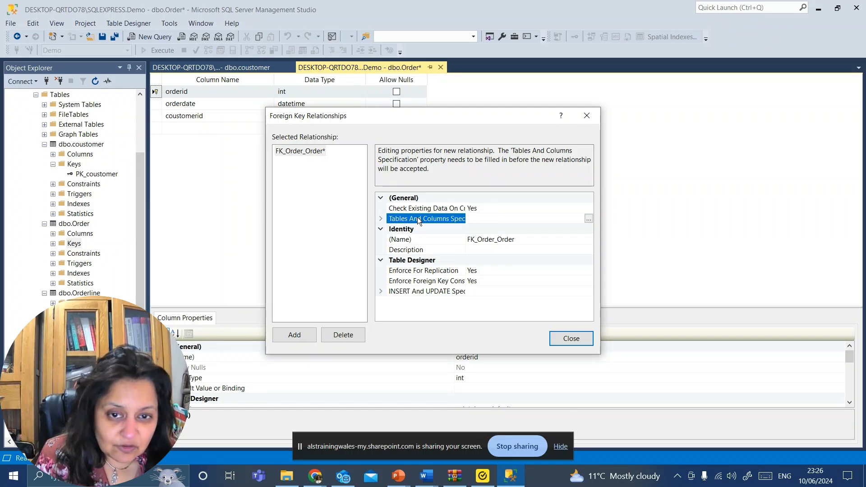
pyautogui.click(588, 218)
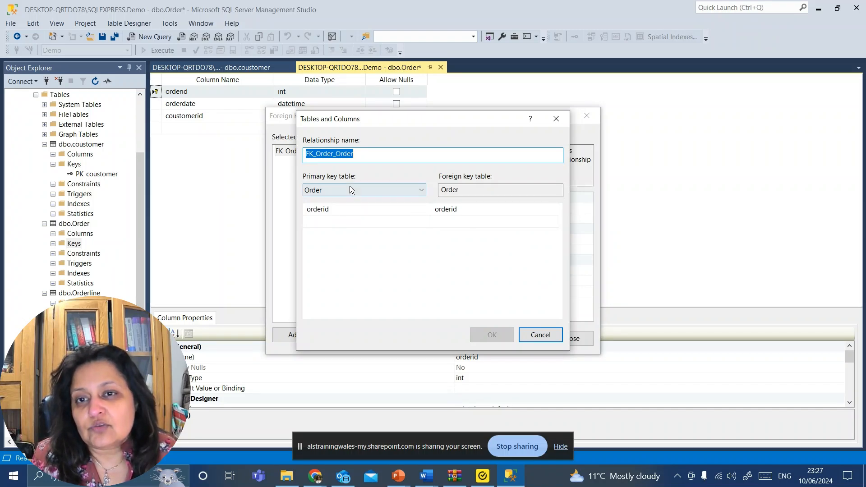
# Set coustomer as the relationship's primary key table and coustomerid as its primary key column.
pyautogui.click(395, 190)
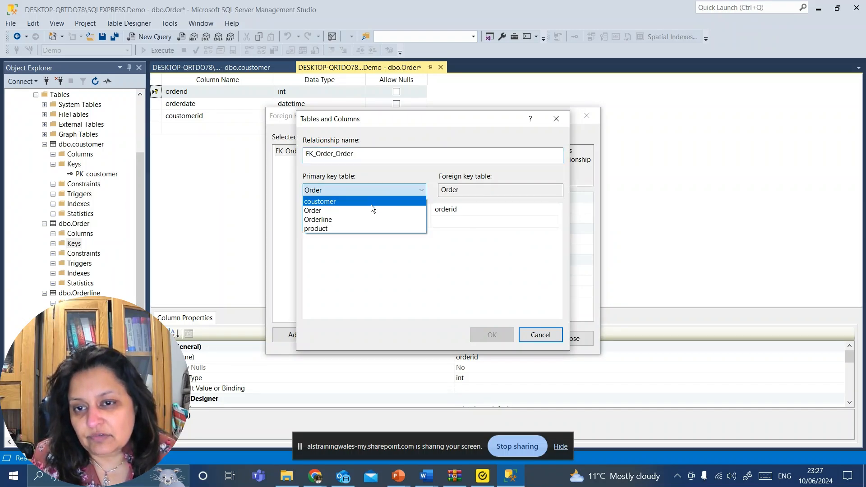
pyautogui.click(352, 202)
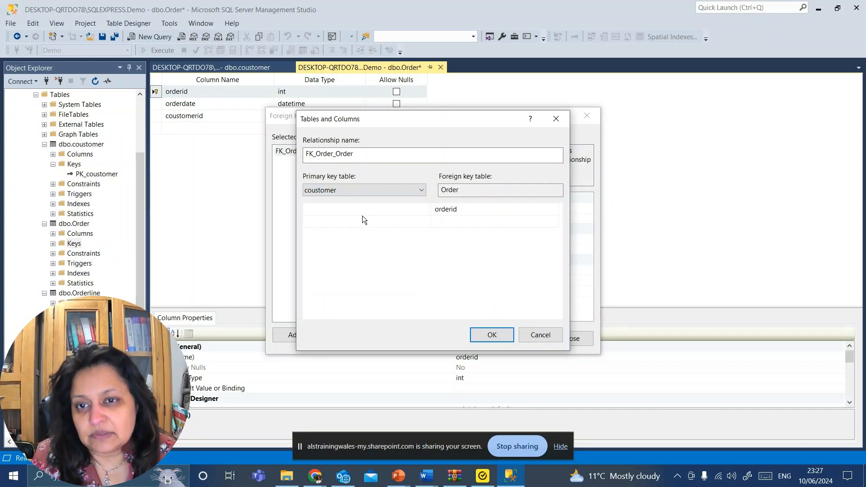
pyautogui.click(404, 210)
pyautogui.click(426, 210)
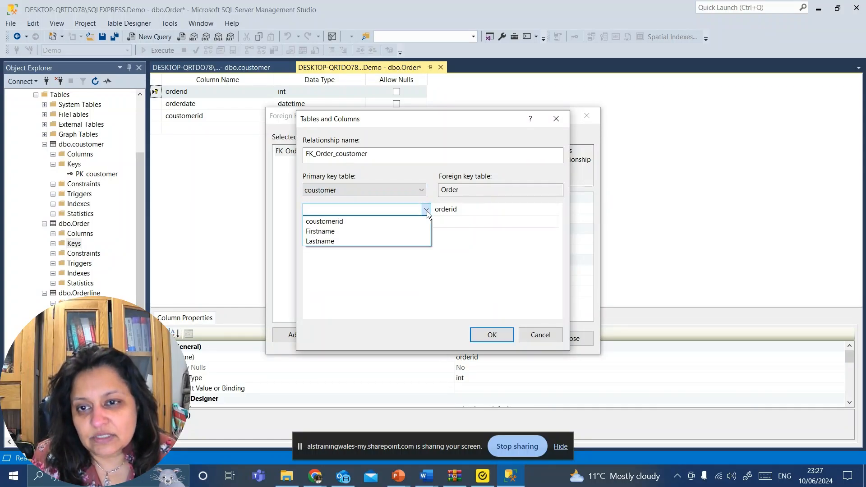
pyautogui.click(364, 220)
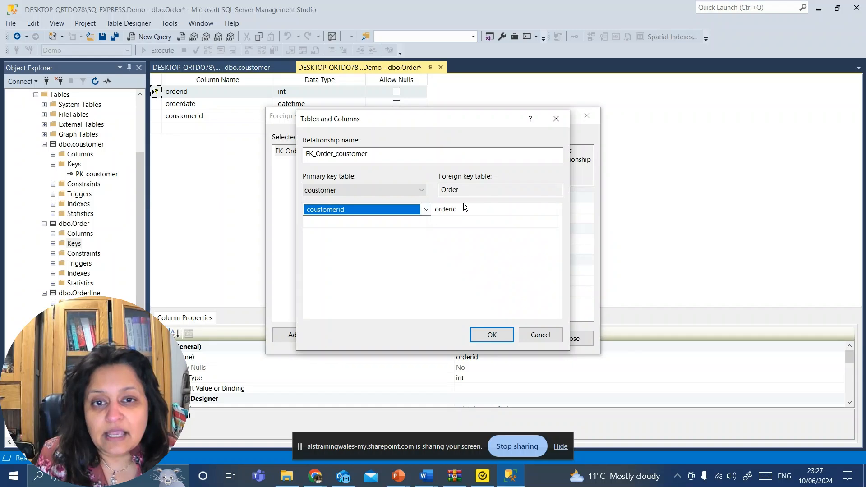
# Set coustomerid as the foreign key column of the Order table and accept the foreign key relationship.
pyautogui.click(523, 210)
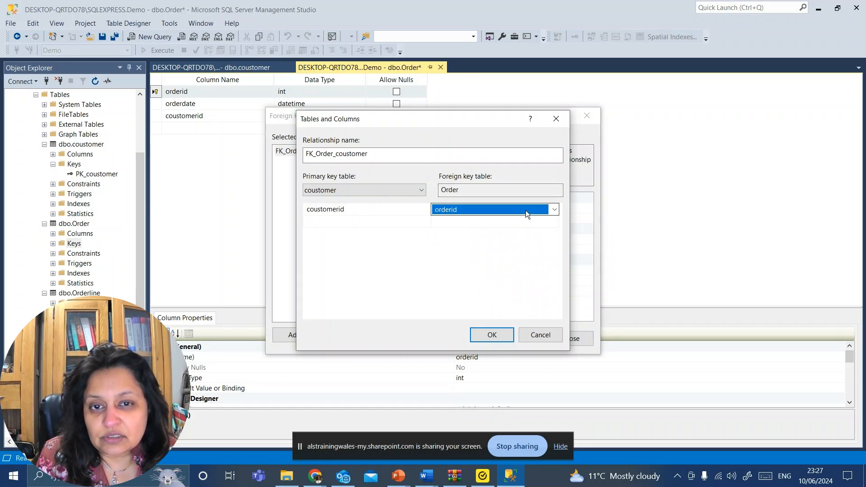
pyautogui.click(555, 210)
pyautogui.click(491, 230)
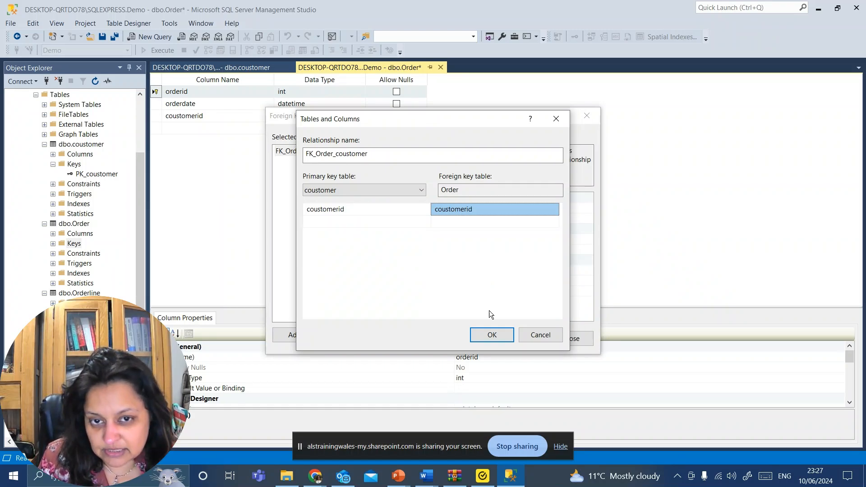
pyautogui.click(491, 335)
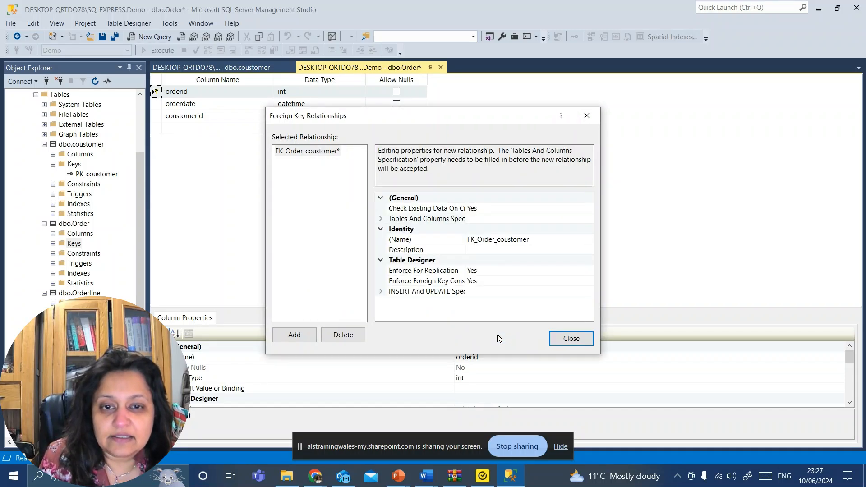
pyautogui.click(562, 345)
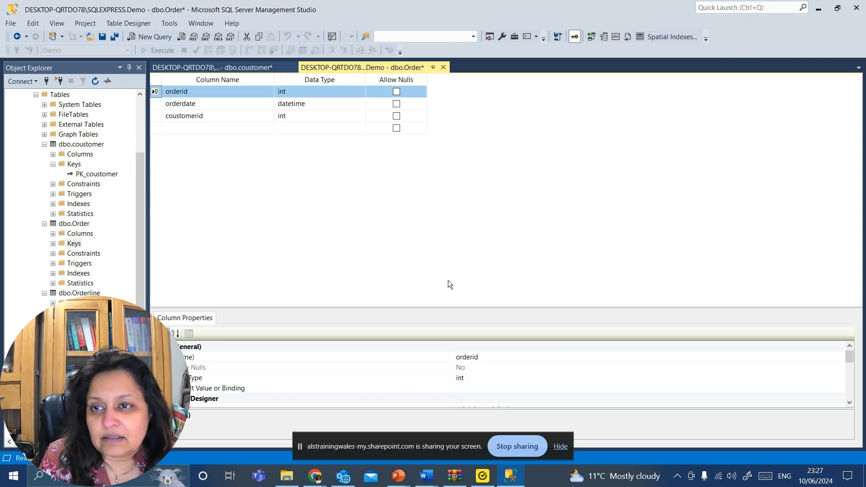
# Close the dbo.Order design, saving the Order and coustomer tables, and refresh the Keys folder of dbo.Order to list its keys.
pyautogui.click(93, 82)
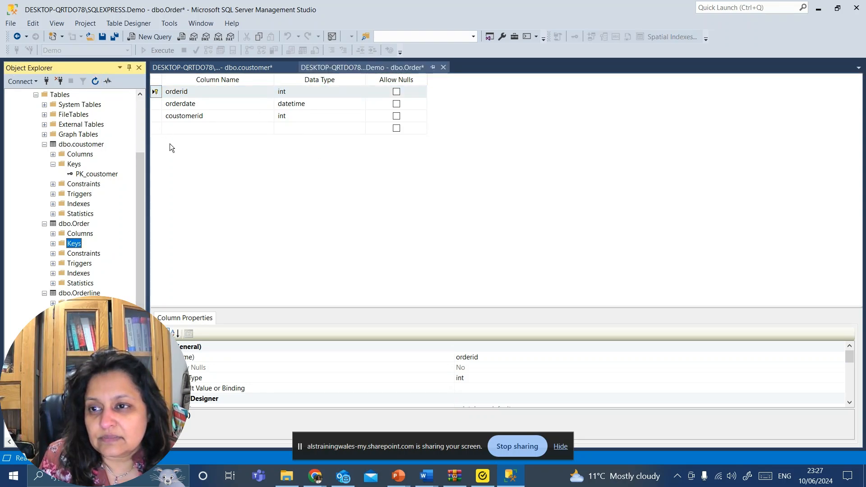
pyautogui.click(53, 244)
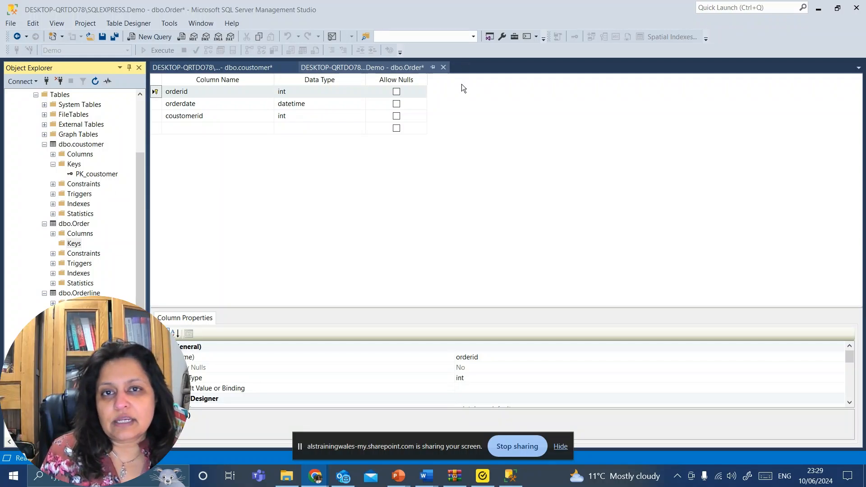
pyautogui.click(441, 69)
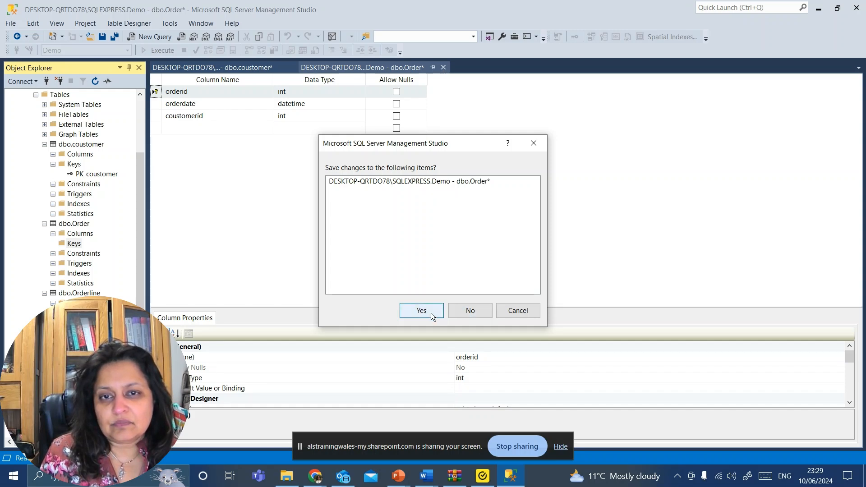
pyautogui.click(431, 312)
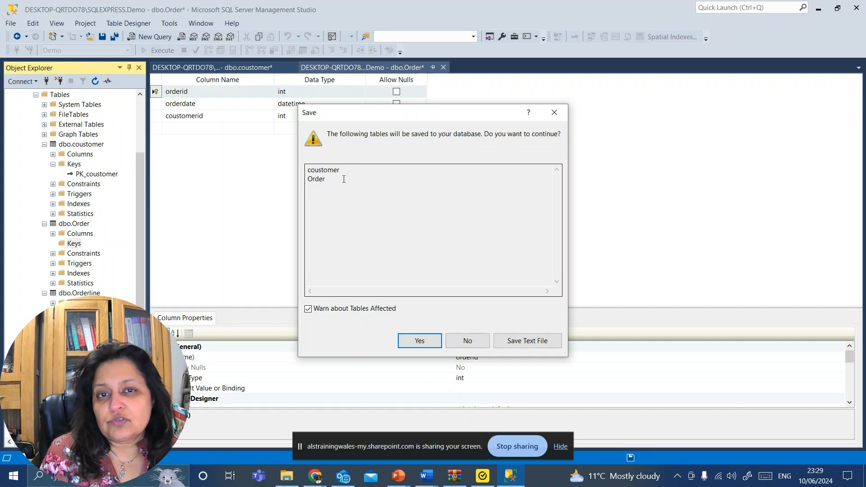
pyautogui.click(431, 343)
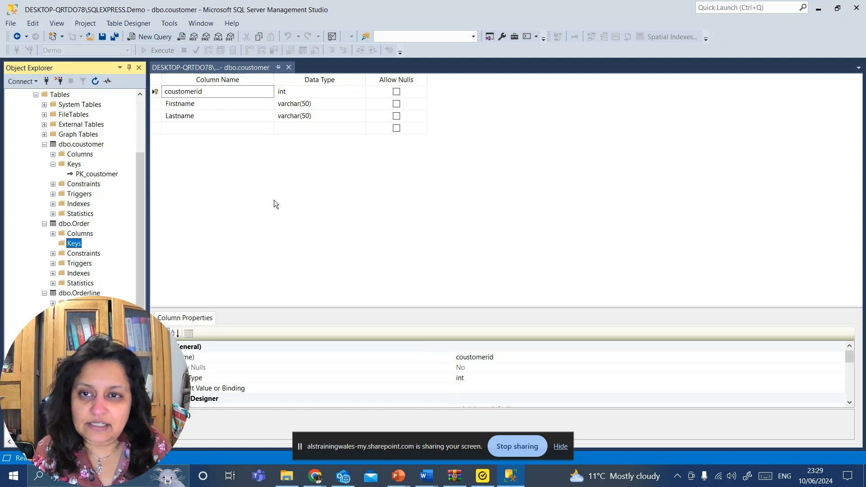
pyautogui.click(98, 84)
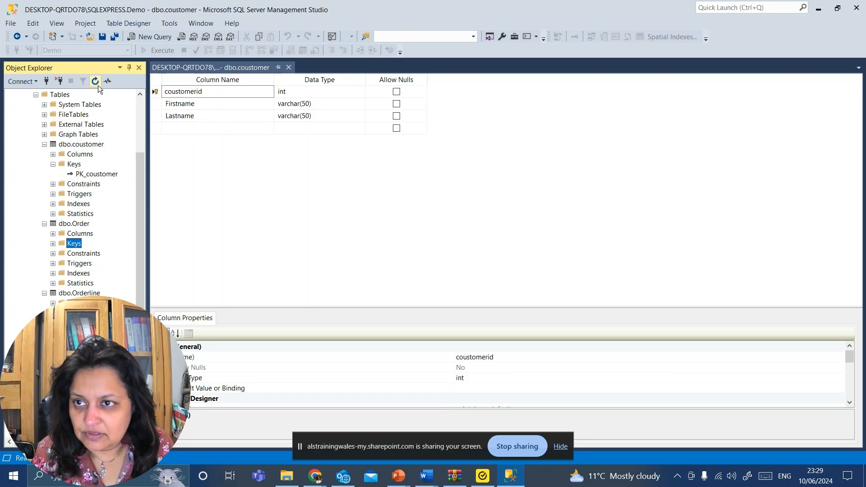
pyautogui.click(52, 244)
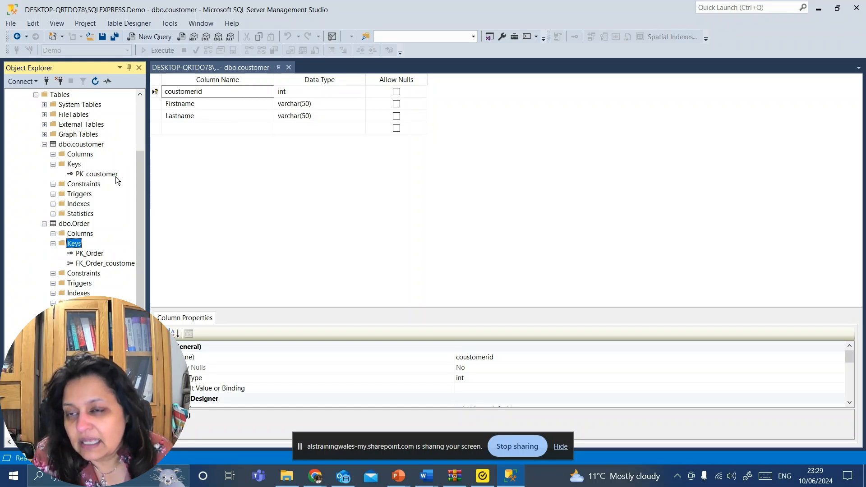
# Try to start a new database diagram for the Demo database and decline creating the diagramming support objects.
pyautogui.scroll(3, 95, 219)
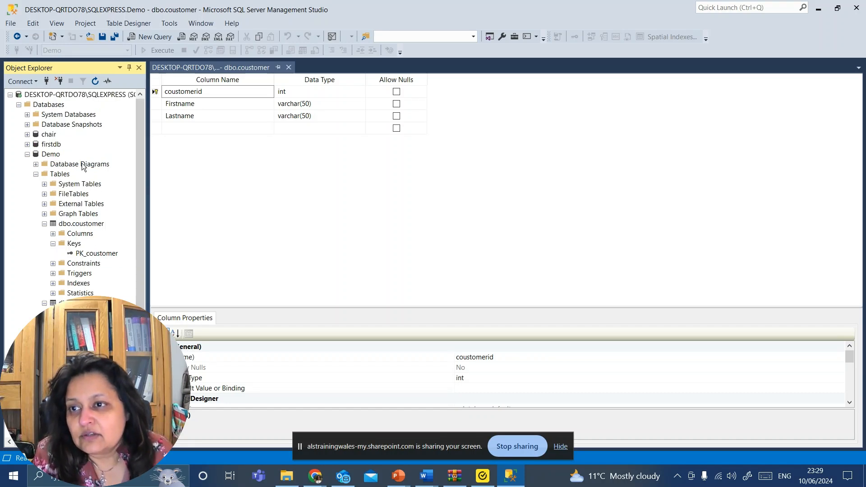
pyautogui.rightClick(61, 178)
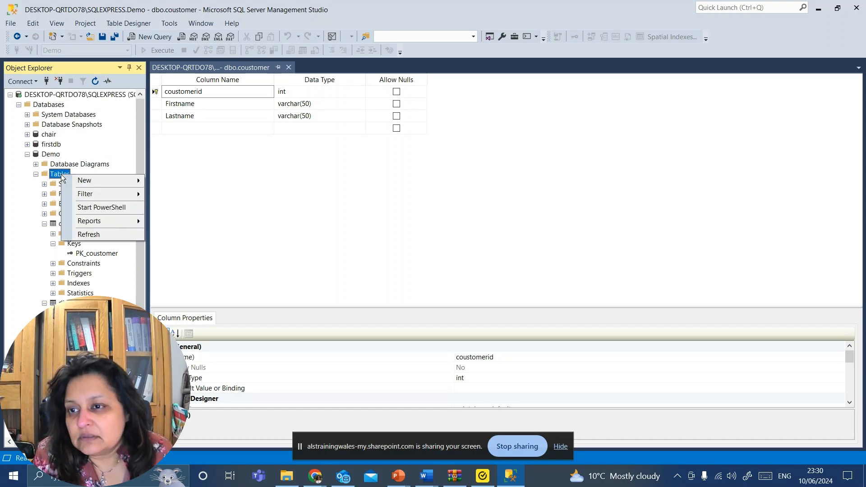
pyautogui.press('Escape')
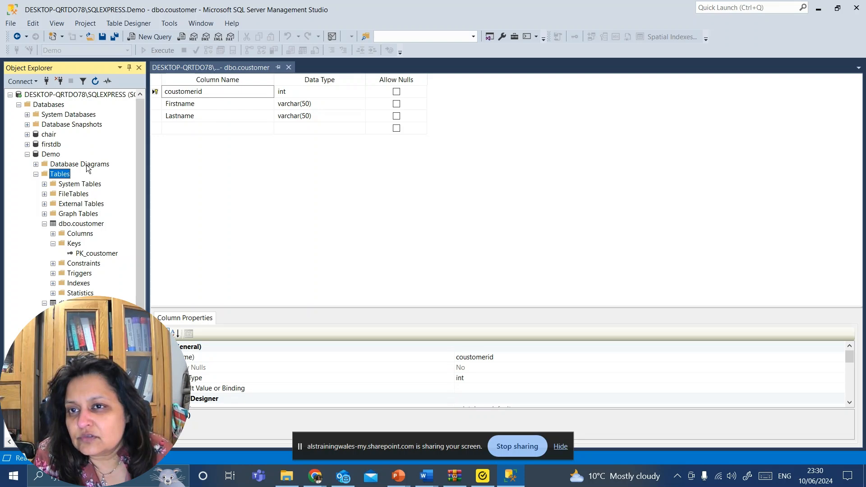
pyautogui.click(81, 164)
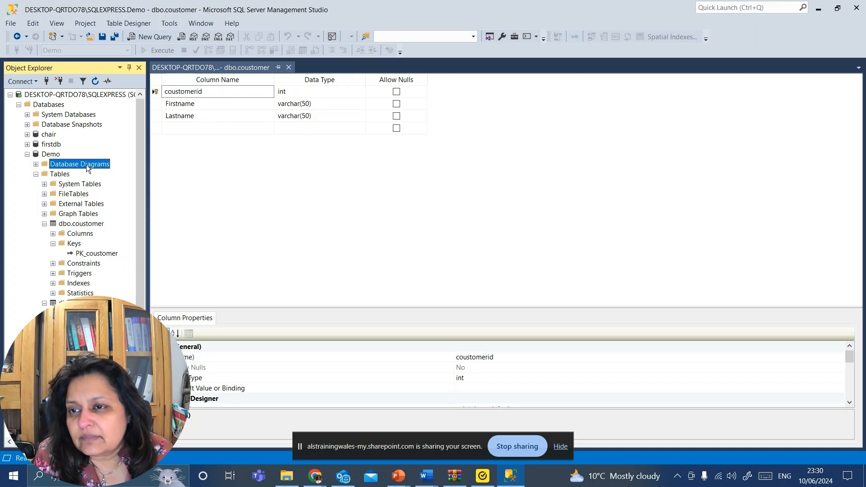
pyautogui.rightClick(87, 168)
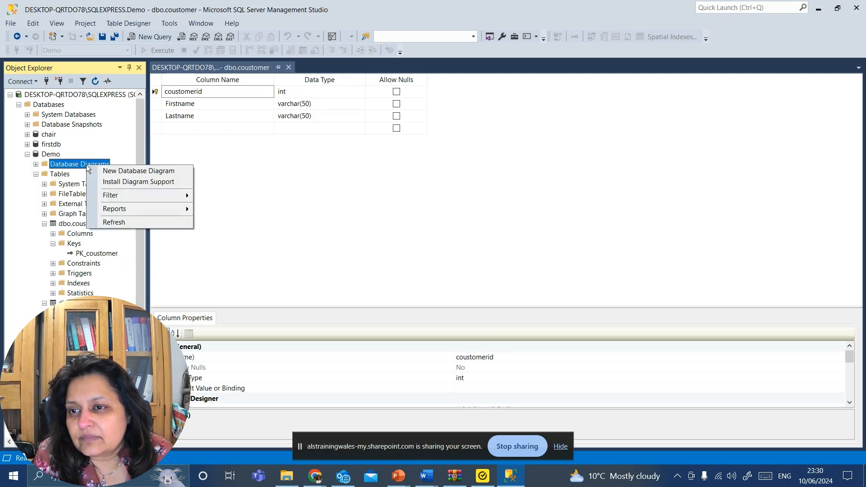
pyautogui.click(113, 171)
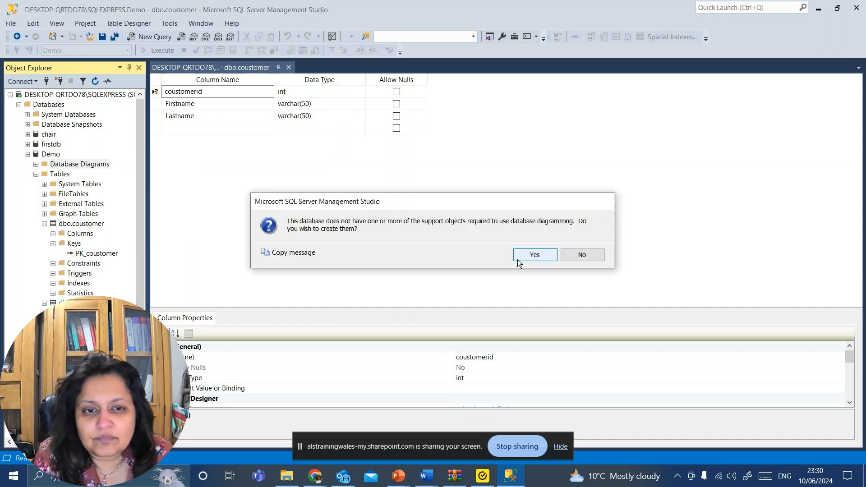
pyautogui.click(585, 255)
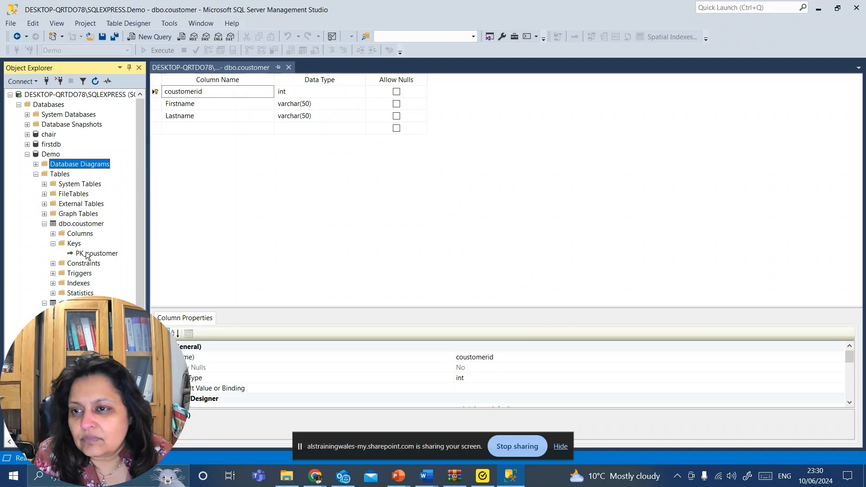
pyautogui.rightClick(75, 170)
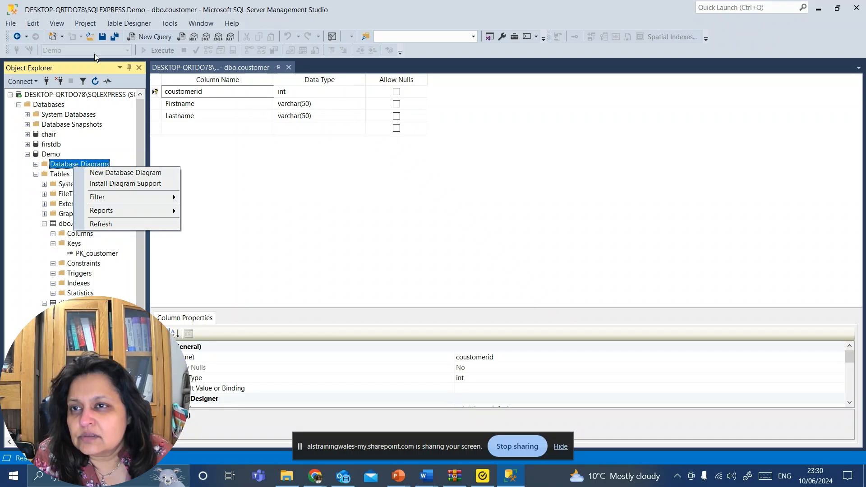
pyautogui.click(117, 25)
pyautogui.click(117, 25)
pyautogui.click(245, 333)
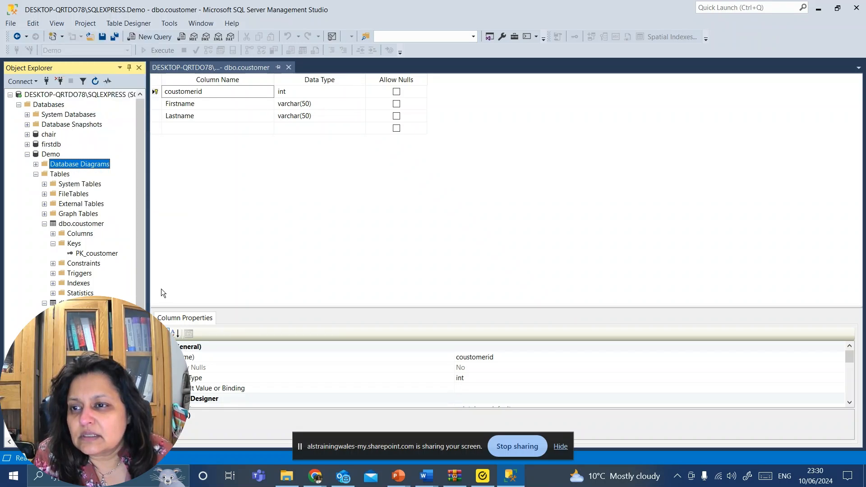
pyautogui.rightClick(61, 175)
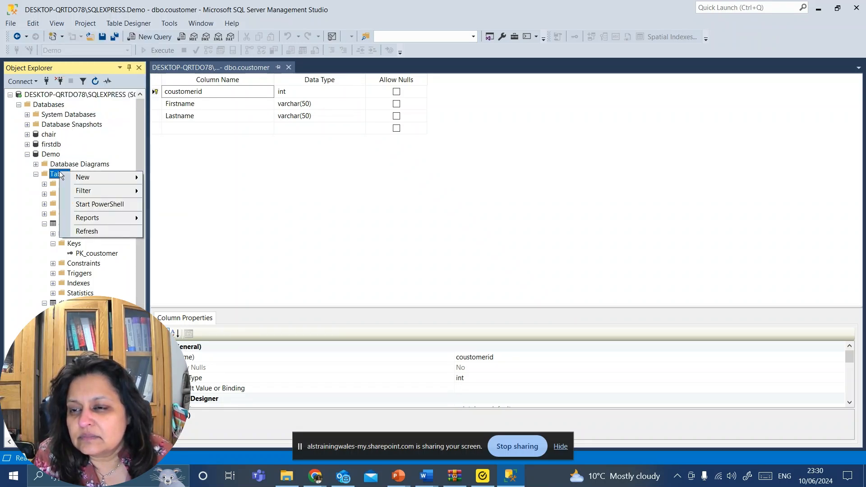
pyautogui.click(215, 239)
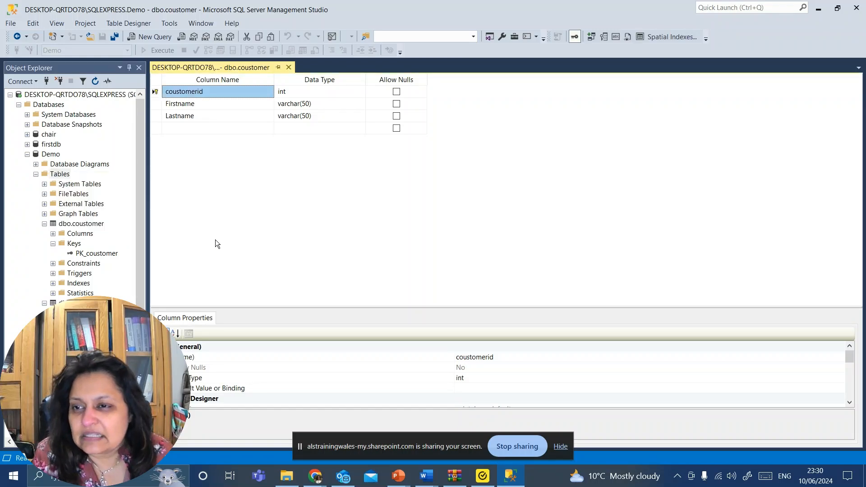
pyautogui.scroll(-2, 71, 198)
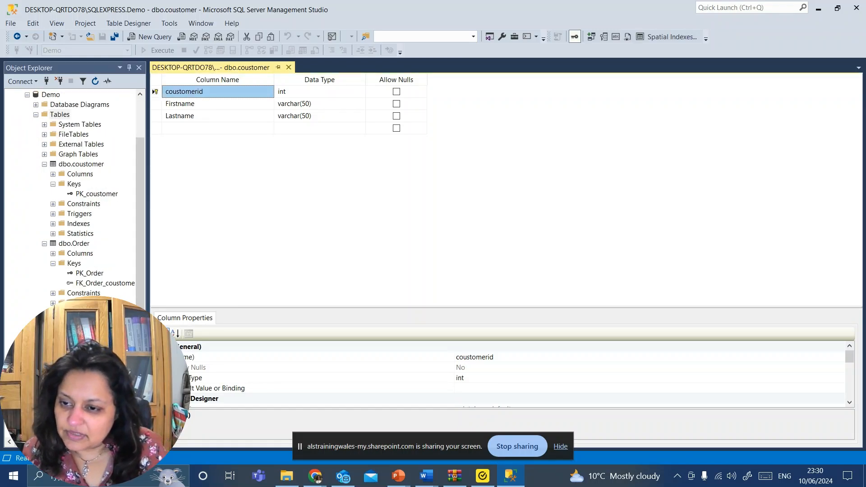
pyautogui.scroll(-1, 71, 198)
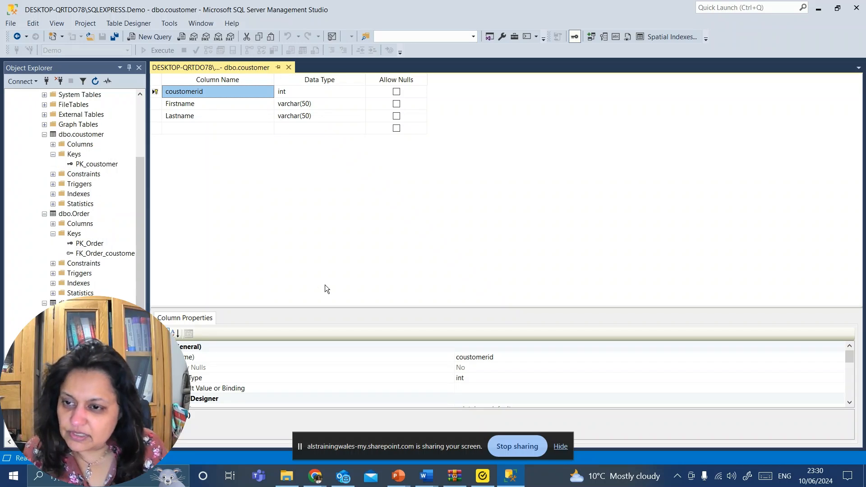
# Start a new database diagram in the chair database and agree to create the required diagramming support objects.
pyautogui.scroll(3, 72, 198)
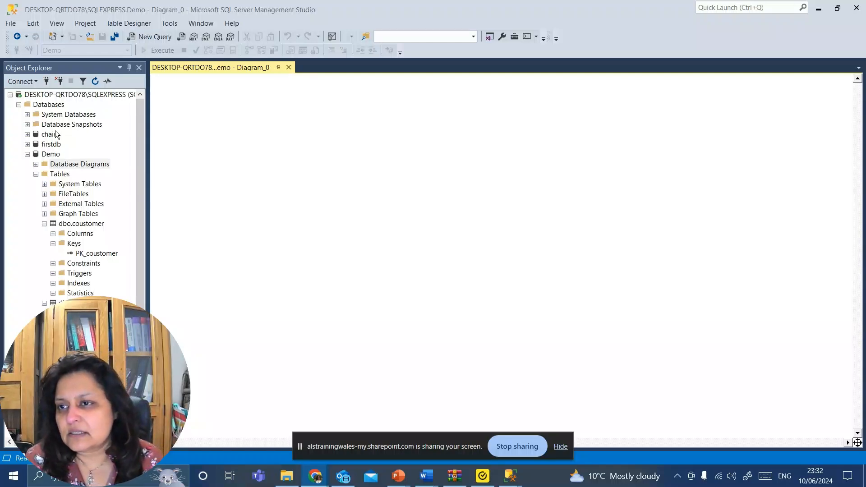
pyautogui.click(27, 135)
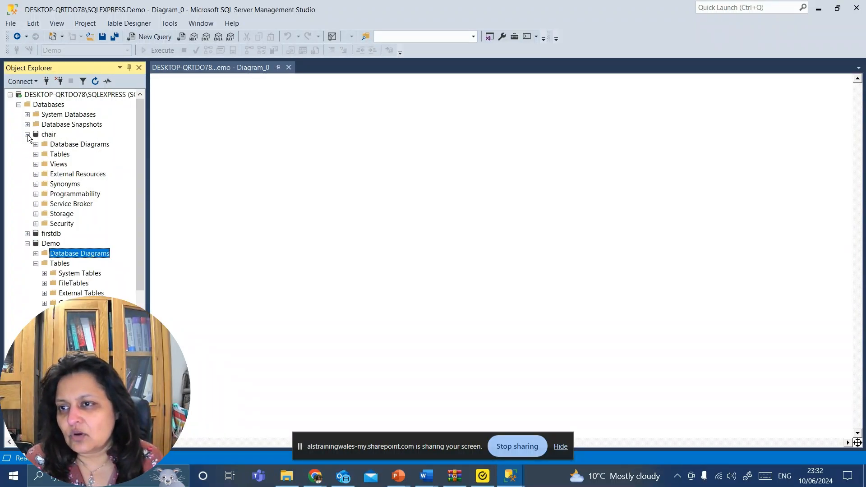
pyautogui.rightClick(68, 146)
pyautogui.click(78, 154)
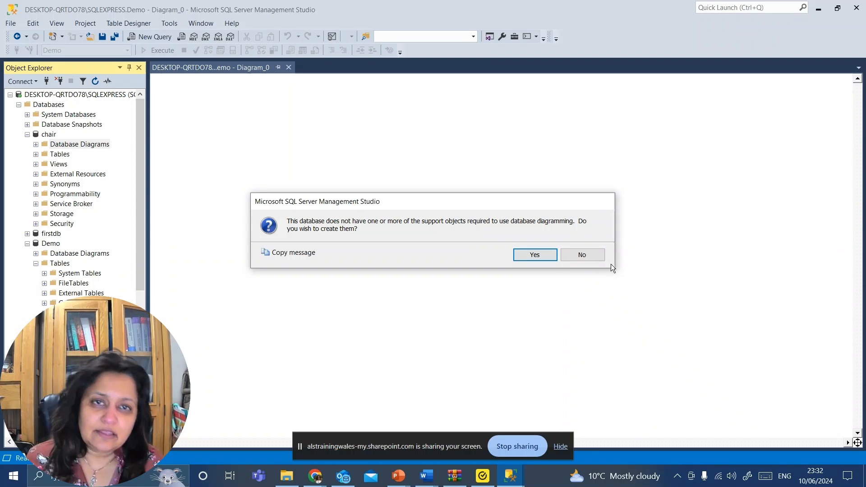
pyautogui.click(545, 257)
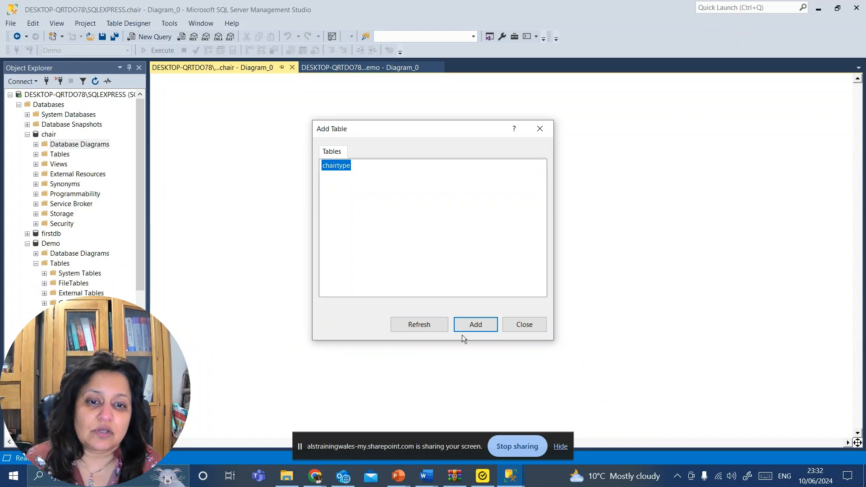
# Add the chairtype table to the chair diagram, and close the diagram without saving it.
pyautogui.click(469, 323)
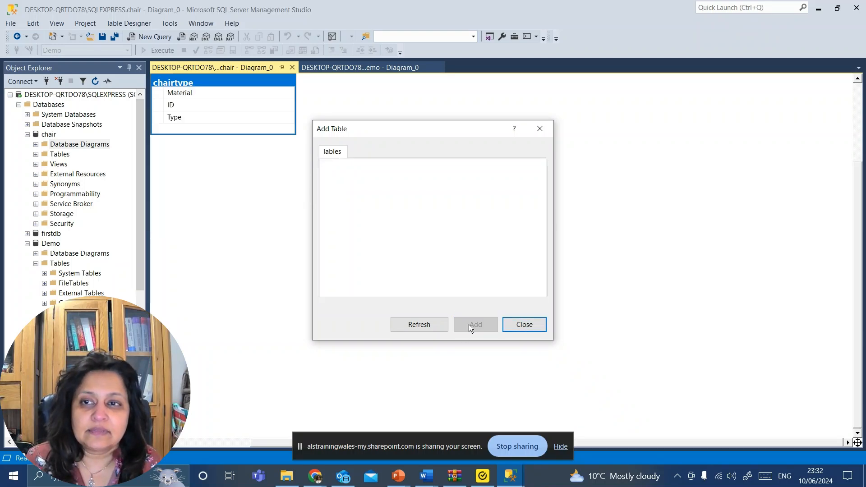
pyautogui.moveTo(467, 131); pyautogui.dragTo(551, 242)
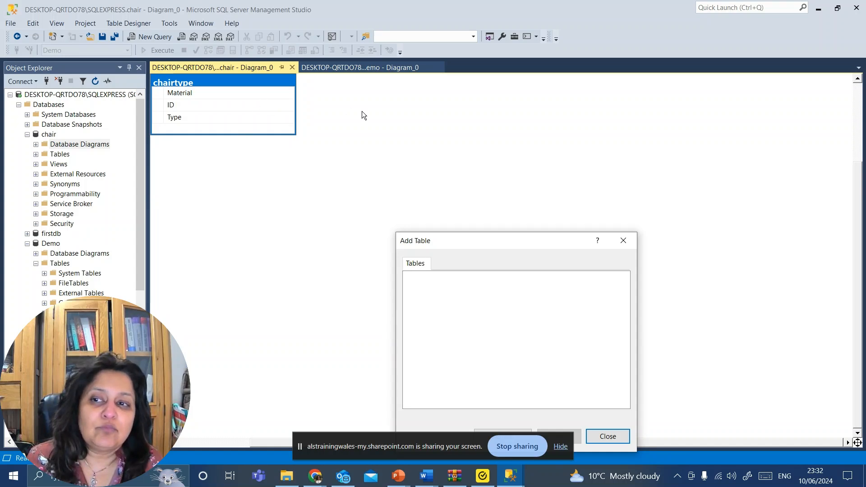
pyautogui.moveTo(562, 246); pyautogui.dragTo(567, 121)
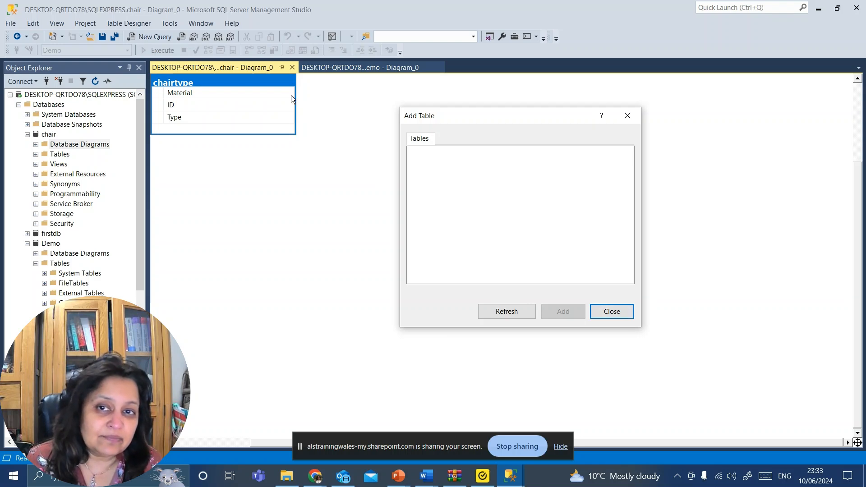
pyautogui.click(617, 318)
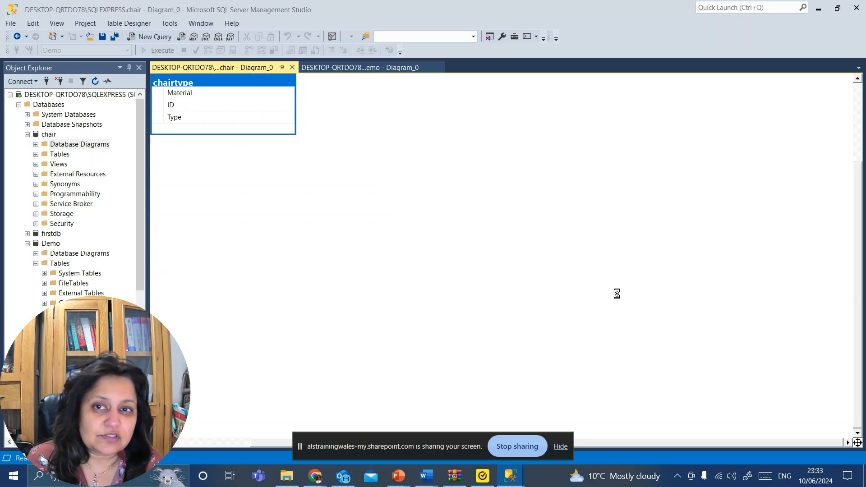
pyautogui.click(294, 68)
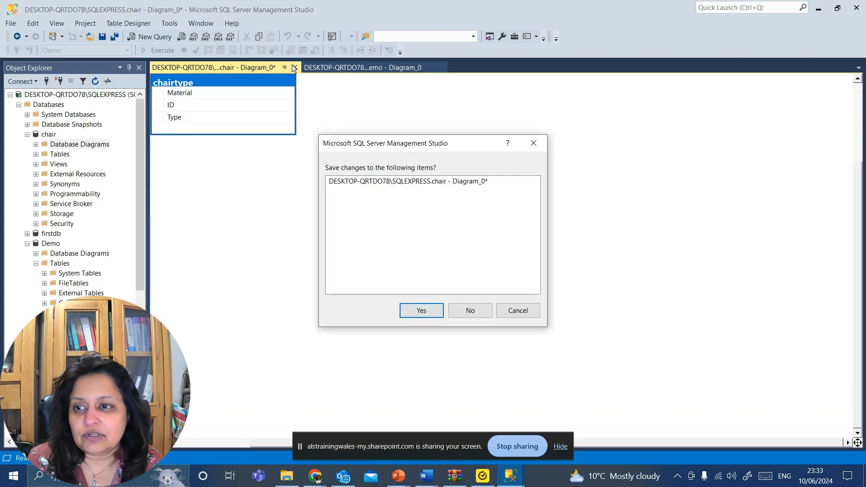
pyautogui.click(469, 310)
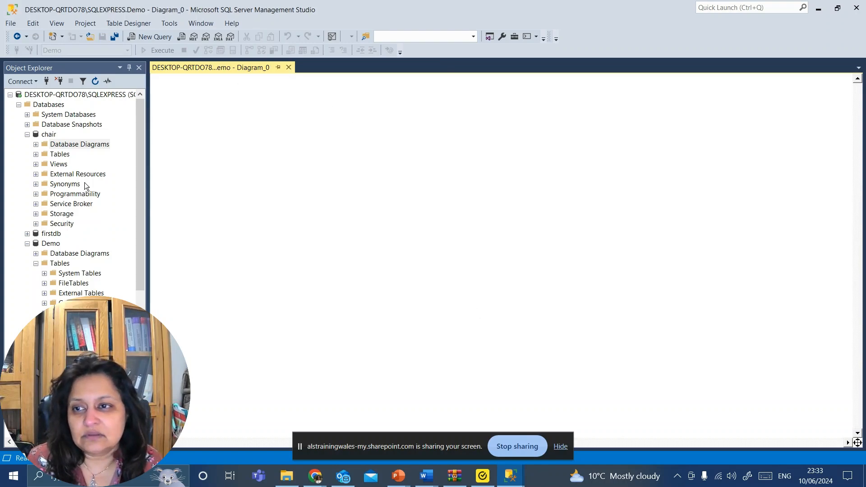
# Start a new database diagram in the firstdb database and add the Customer, Department and SALE tables to it.
pyautogui.click(52, 234)
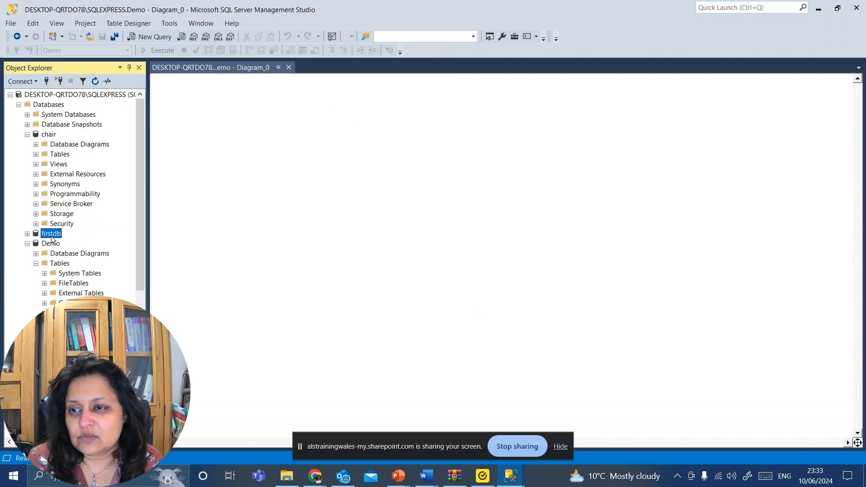
pyautogui.click(27, 233)
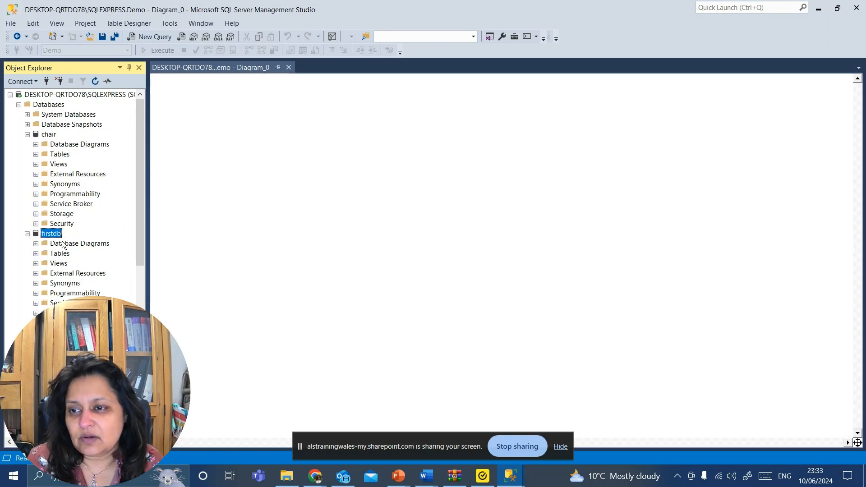
pyautogui.rightClick(63, 244)
pyautogui.click(96, 247)
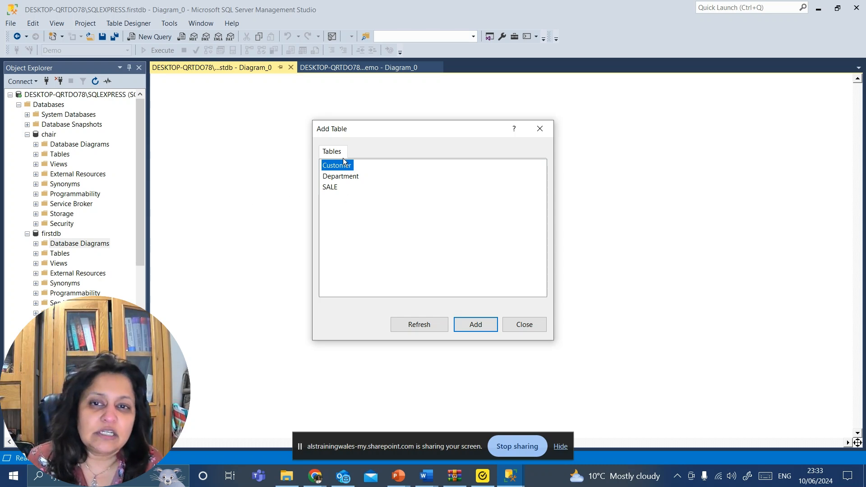
pyautogui.click(469, 327)
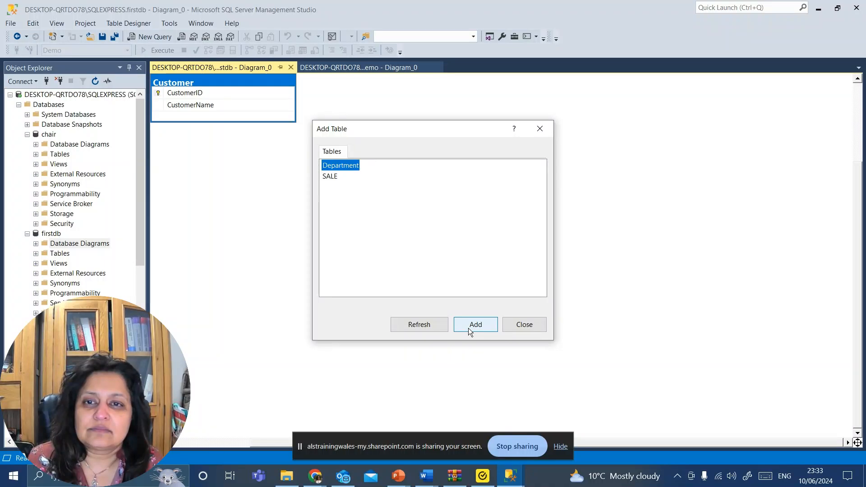
pyautogui.click(468, 327)
pyautogui.click(468, 328)
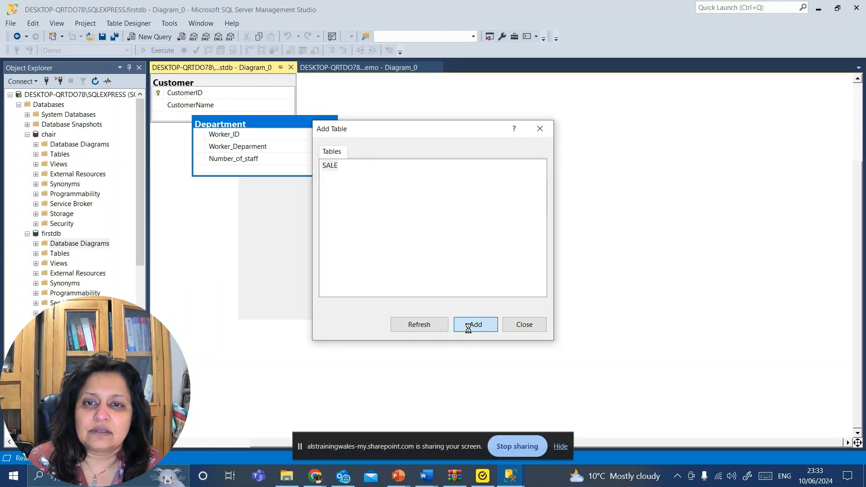
# Finish adding tables to the firstdb diagram and widen the SALE table slightly.
pyautogui.click(518, 329)
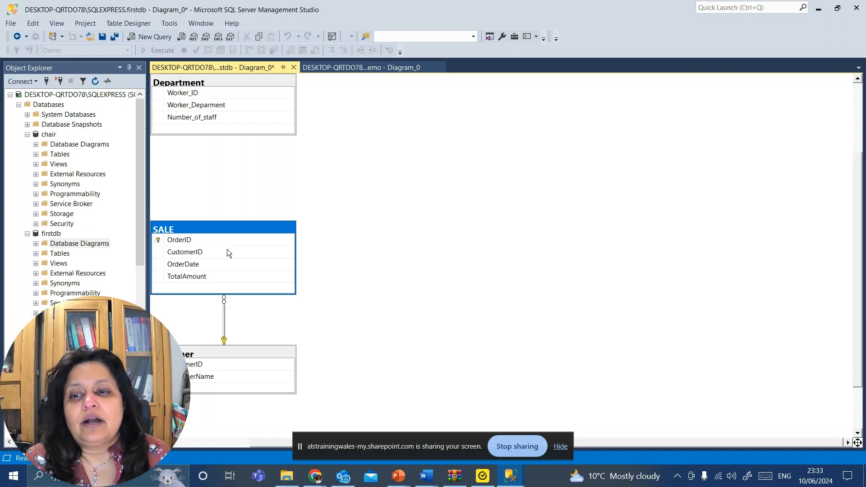
pyautogui.click(290, 251)
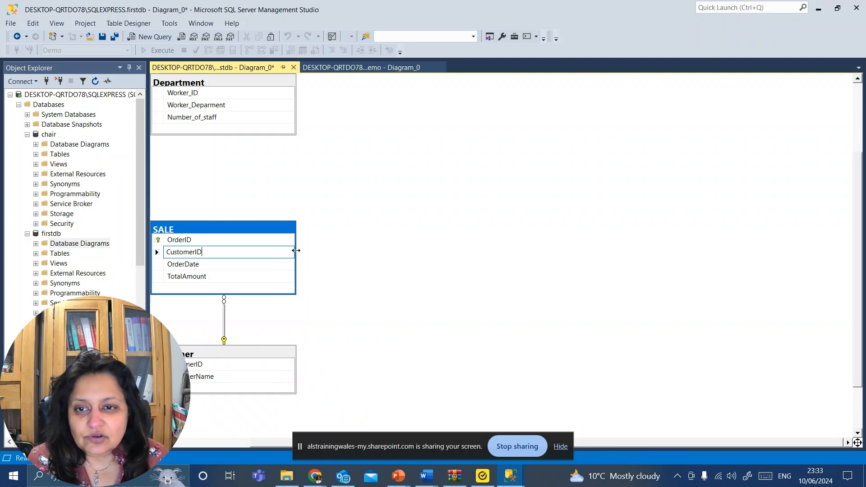
pyautogui.moveTo(296, 251); pyautogui.dragTo(315, 250)
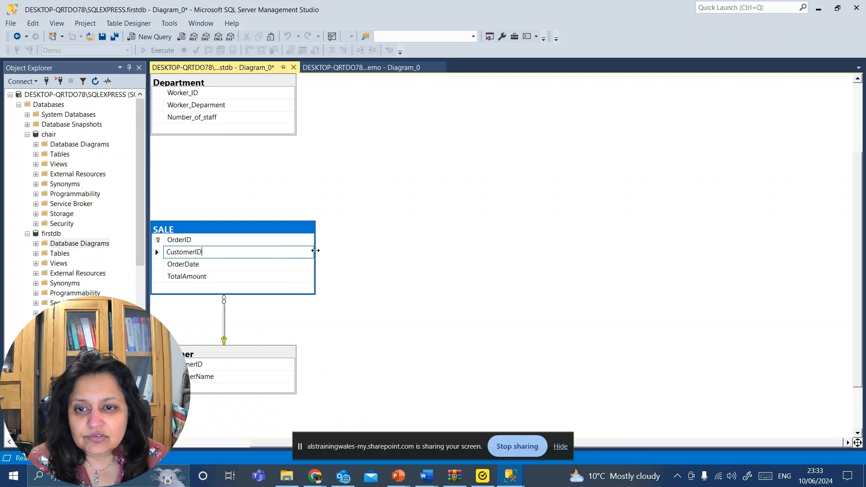
# Try to draw a relationship from the SALE table's CustomerID column to the Customer table.
pyautogui.click(157, 252)
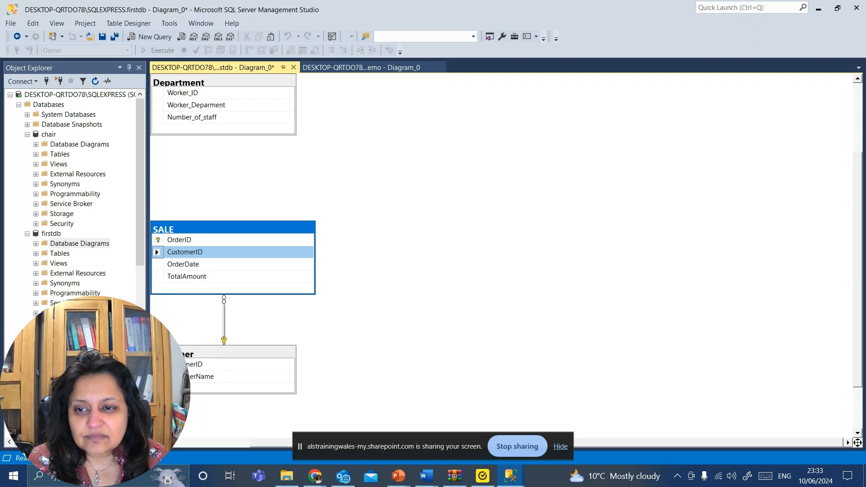
pyautogui.moveTo(158, 253); pyautogui.dragTo(162, 356)
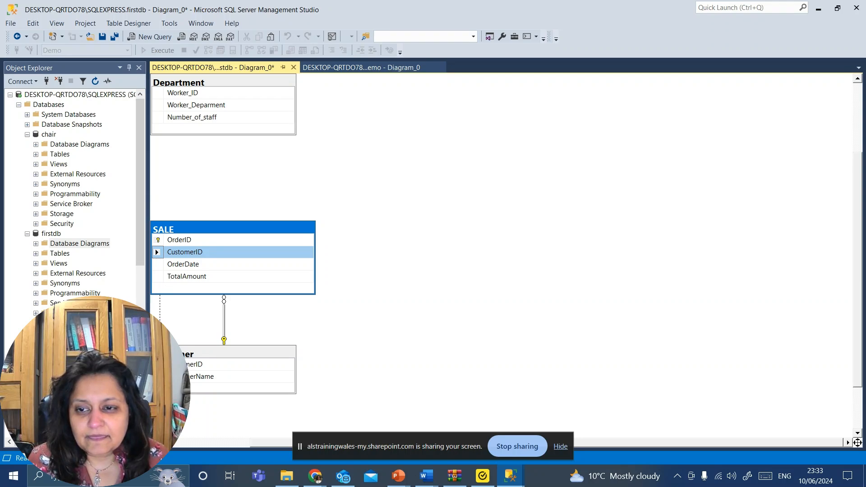
pyautogui.moveTo(163, 356); pyautogui.dragTo(253, 256)
pyautogui.rightClick(253, 256)
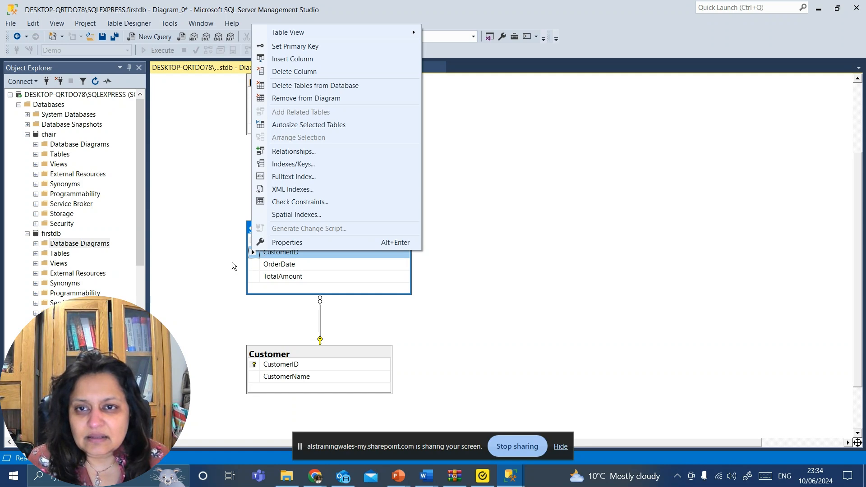
pyautogui.click(231, 262)
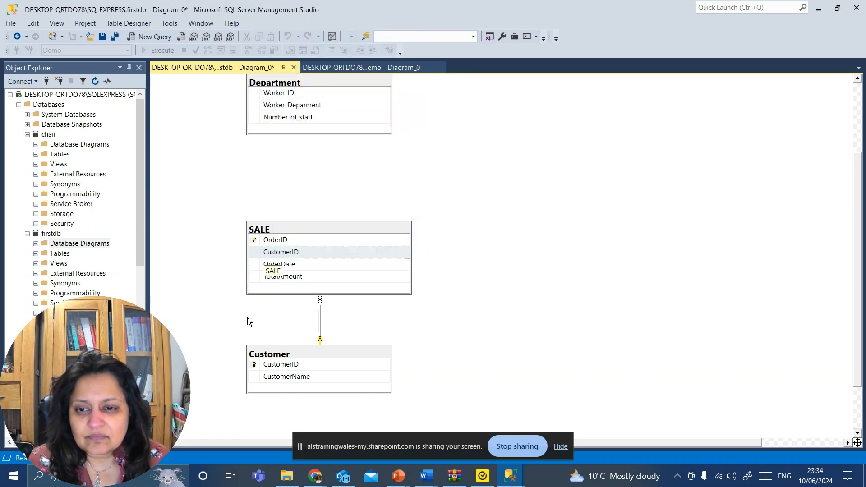
# Widen the Customer and SALE tables slightly in the firstdb diagram.
pyautogui.moveTo(247, 364); pyautogui.dragTo(233, 363)
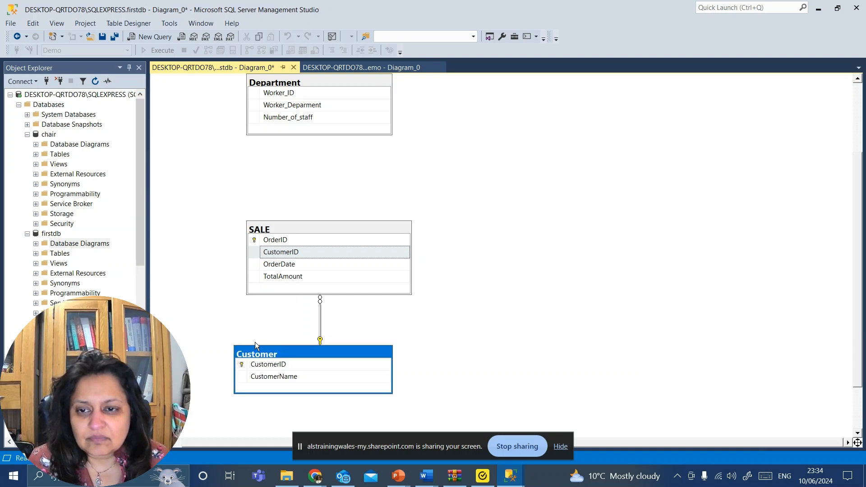
pyautogui.moveTo(247, 253); pyautogui.dragTo(235, 253)
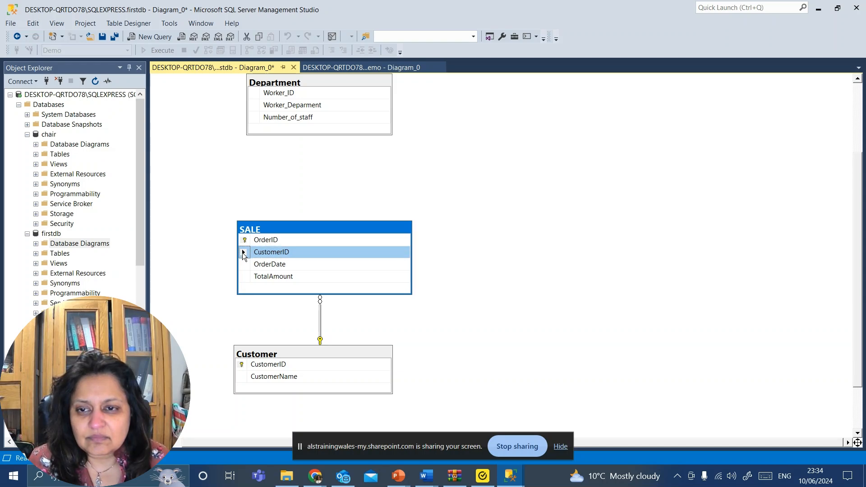
pyautogui.rightClick(242, 256)
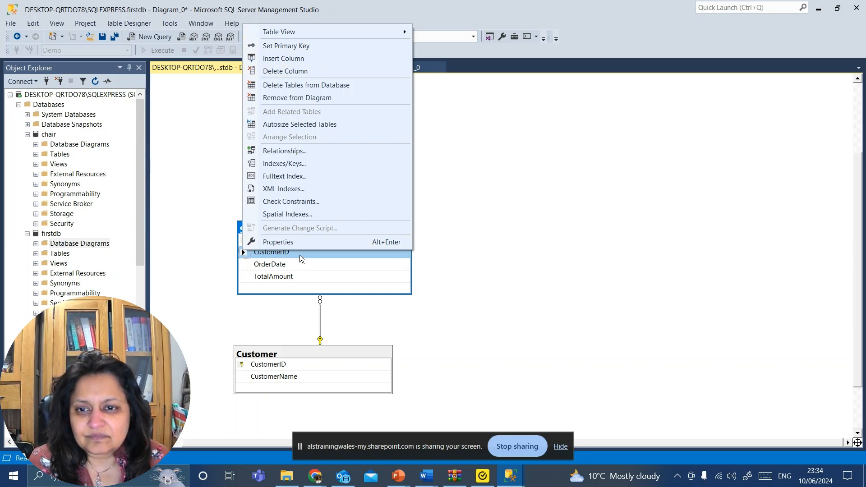
pyautogui.click(429, 249)
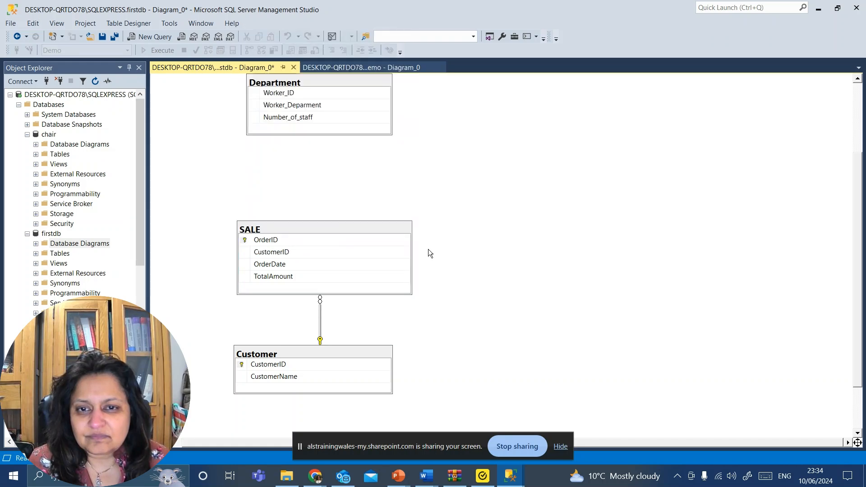
# Create the foreign key relationship FK_SALE_Customer, linking CustomerID in SALE to the primary key CustomerID in Customer.
pyautogui.click(375, 256)
pyautogui.click(393, 250)
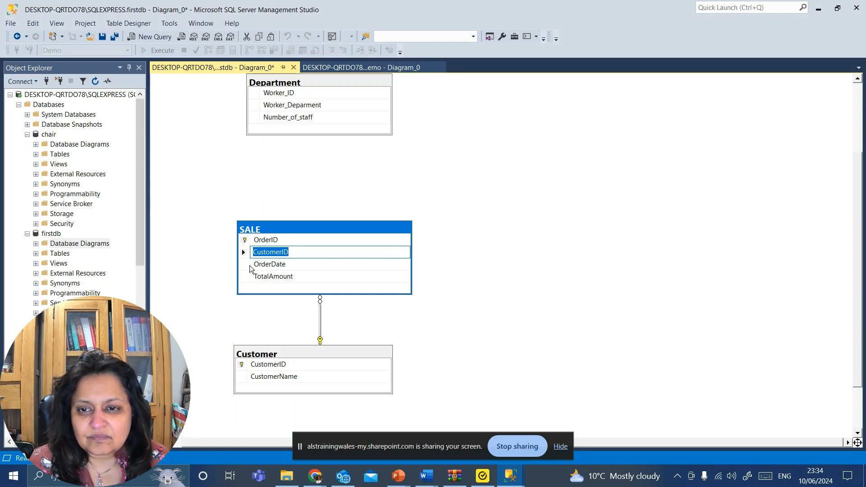
pyautogui.click(244, 252)
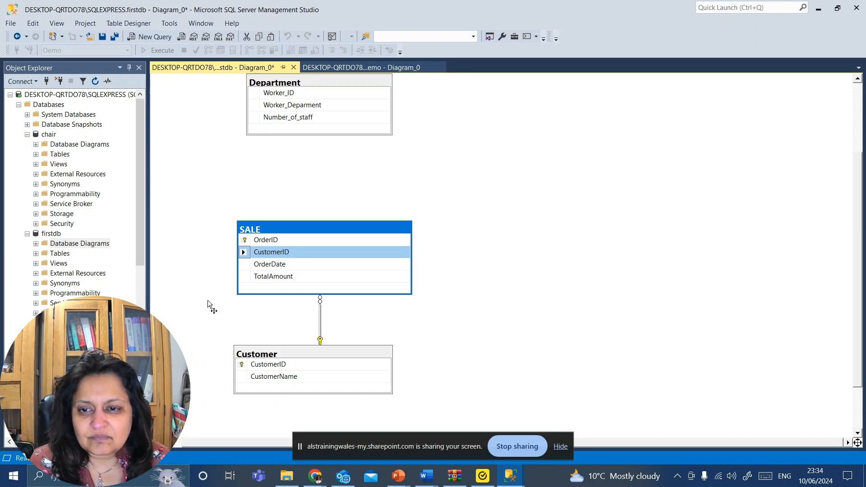
pyautogui.moveTo(197, 350); pyautogui.dragTo(249, 349)
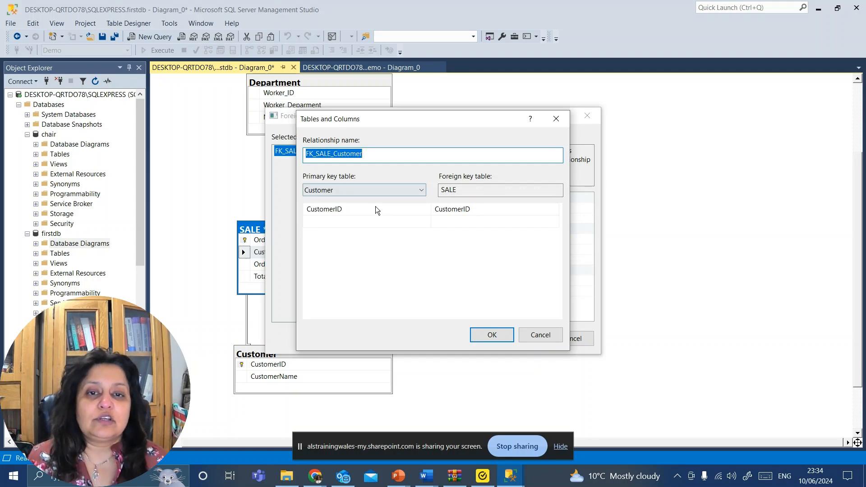
pyautogui.click(492, 336)
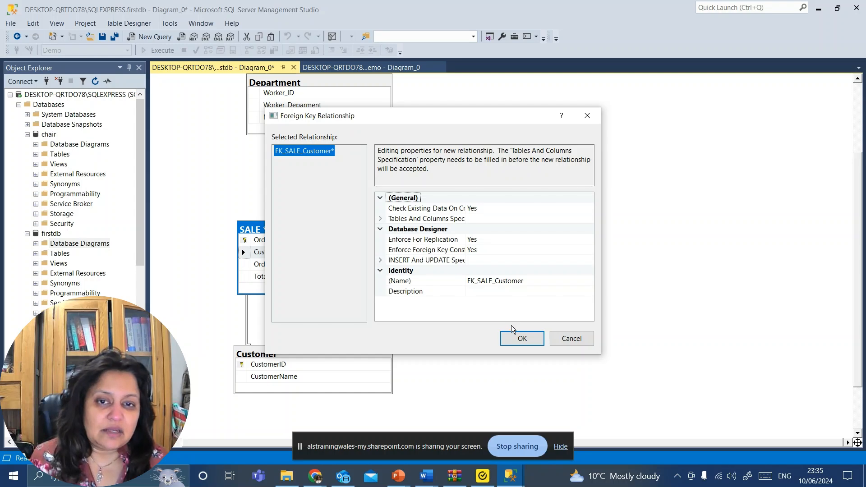
pyautogui.click(507, 342)
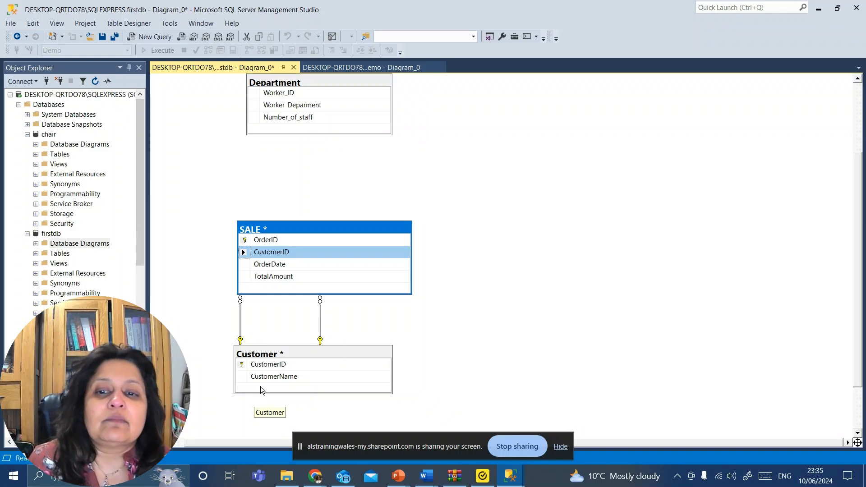
pyautogui.click(411, 328)
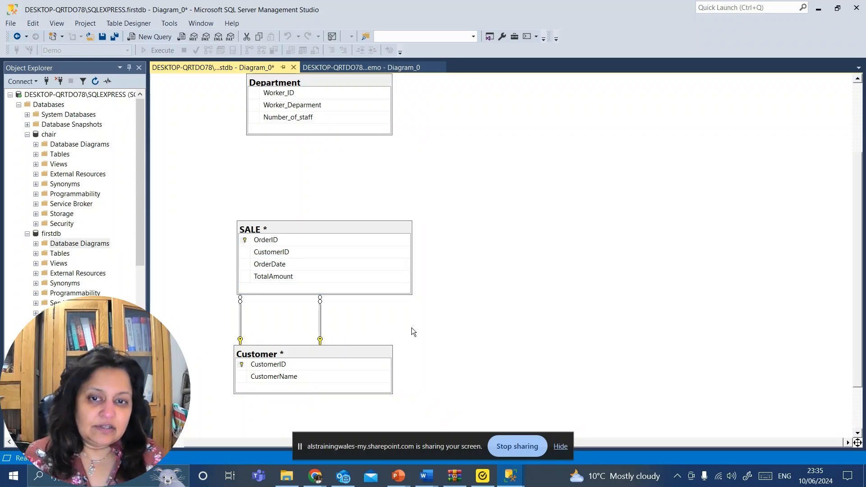
pyautogui.click(304, 253)
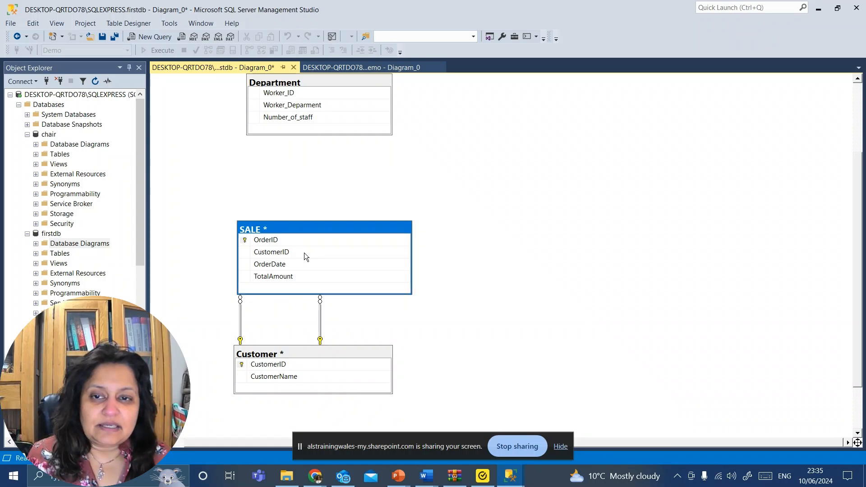
pyautogui.click(291, 334)
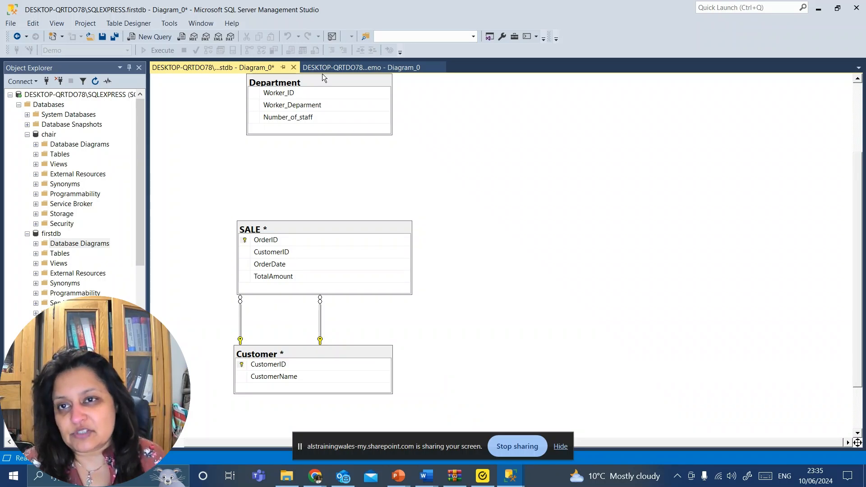
# Close the firstdb diagram, saving it as Diagram_1 together with the changes to the Customer and SALE tables.
pyautogui.click(294, 68)
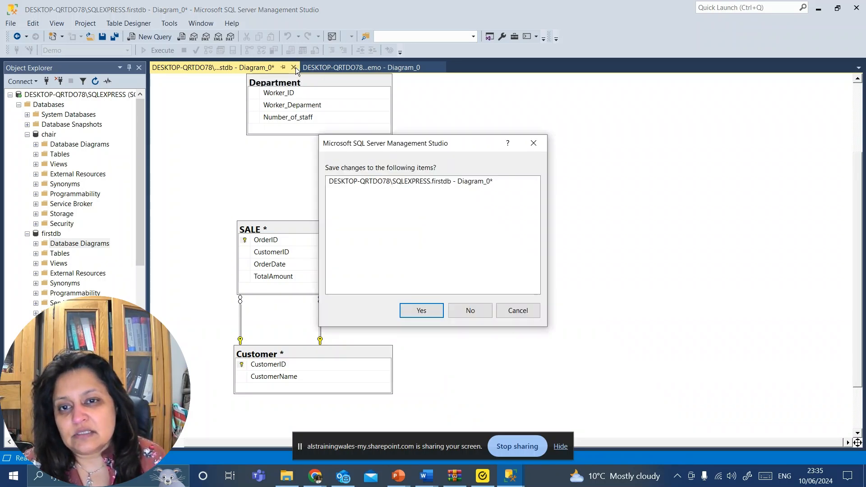
pyautogui.click(434, 311)
pyautogui.click(450, 274)
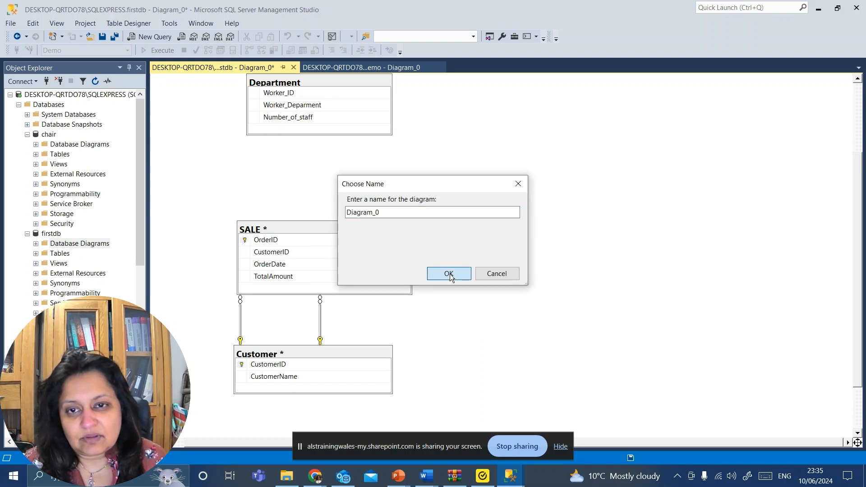
pyautogui.click(412, 217)
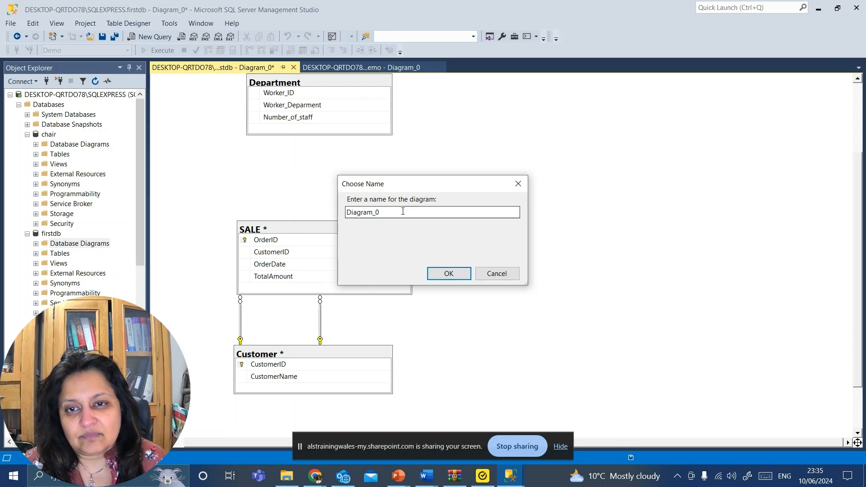
pyautogui.press('BackSpace')
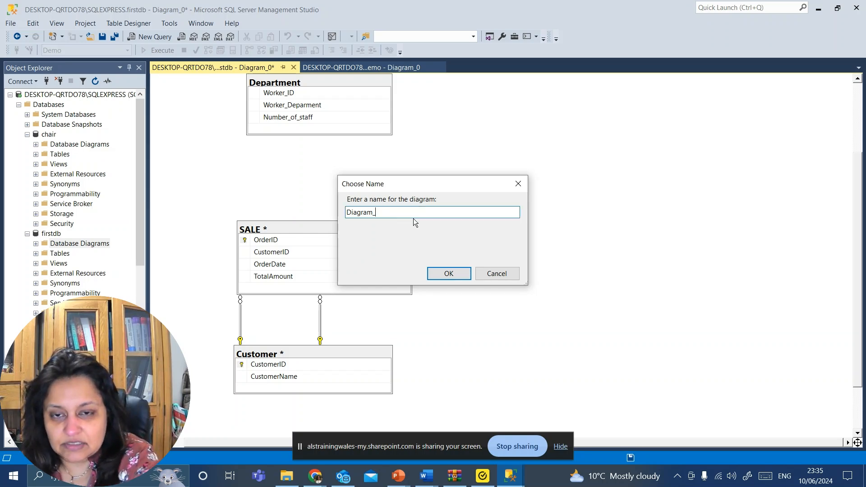
pyautogui.write('1')
pyautogui.click(450, 274)
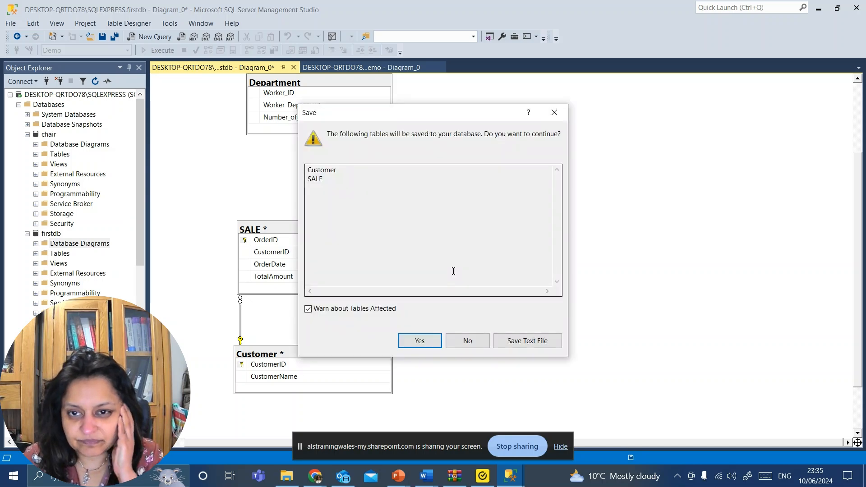
pyautogui.click(421, 341)
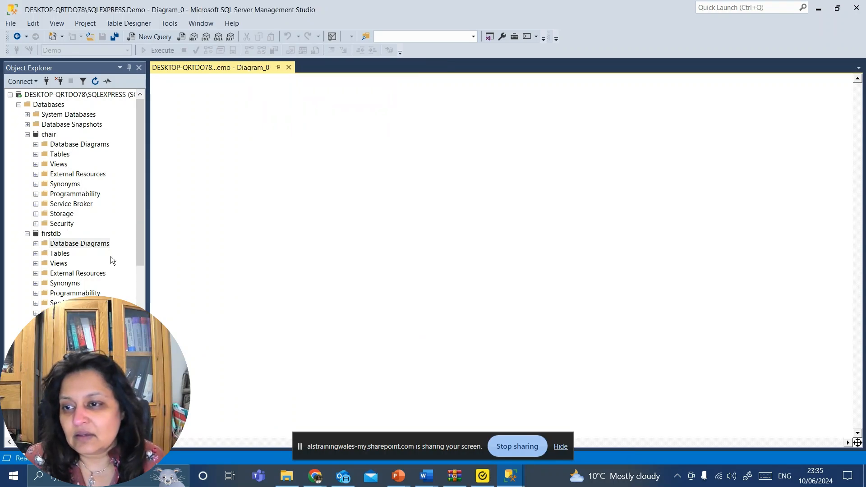
# Examine the firstdb Customer table's structure and the Demo database's tables in the object tree.
pyautogui.click(94, 84)
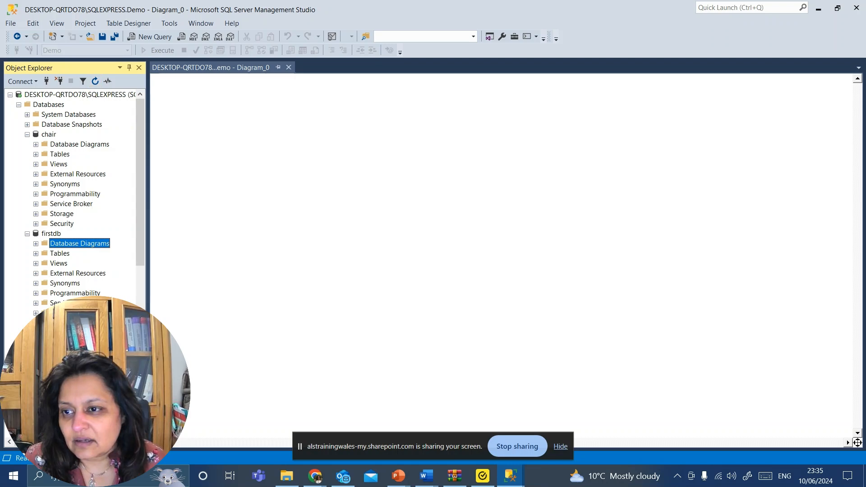
pyautogui.click(35, 254)
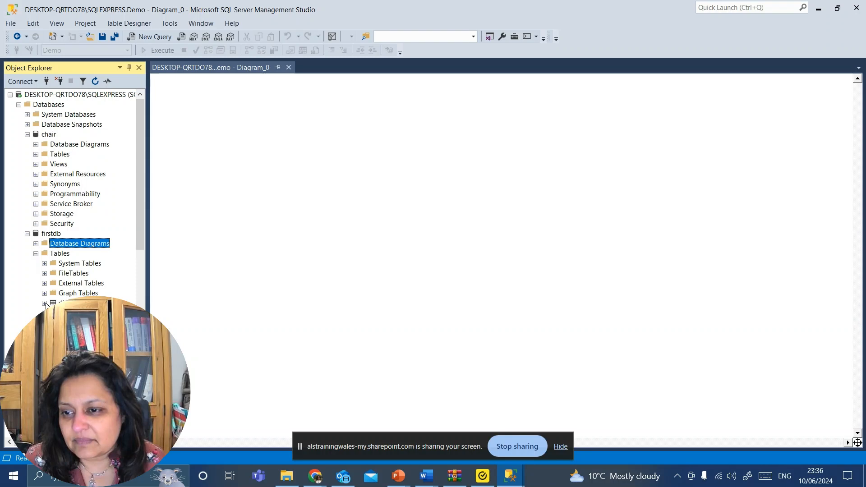
pyautogui.click(44, 304)
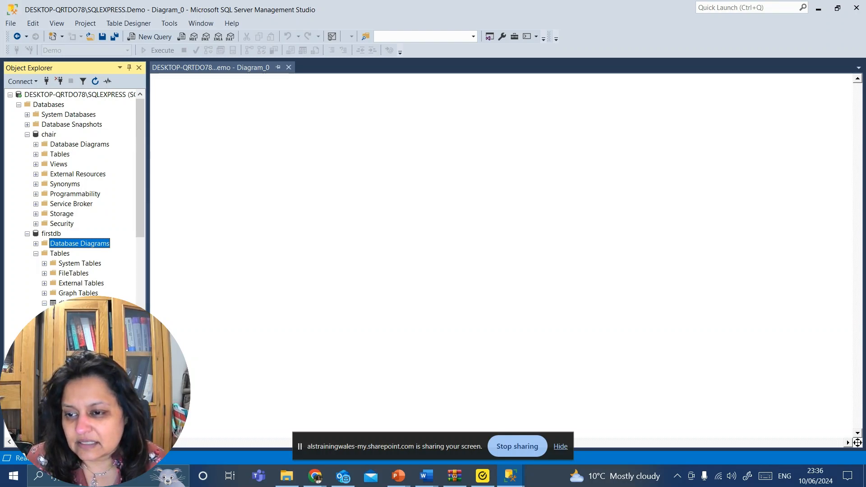
pyautogui.click(44, 392)
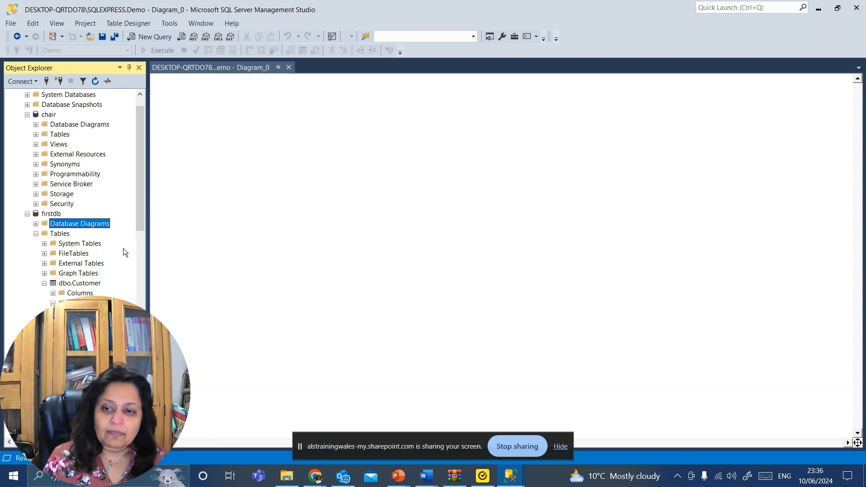
pyautogui.moveTo(145, 207); pyautogui.dragTo(150, 332)
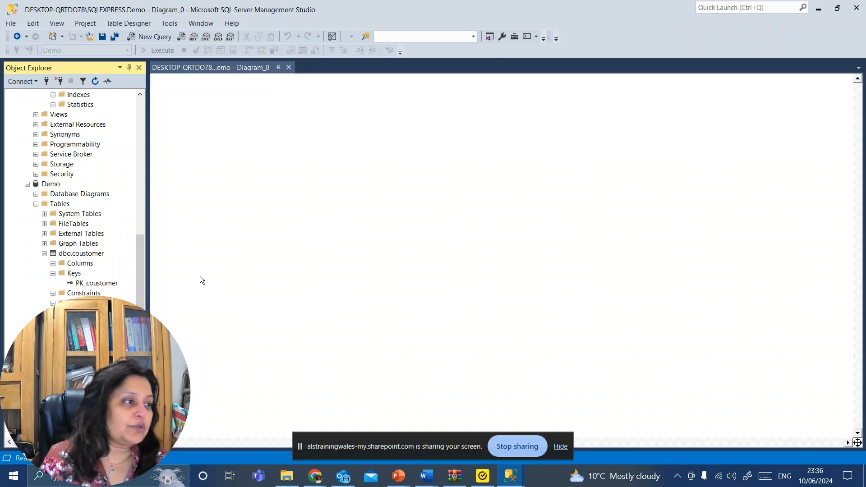